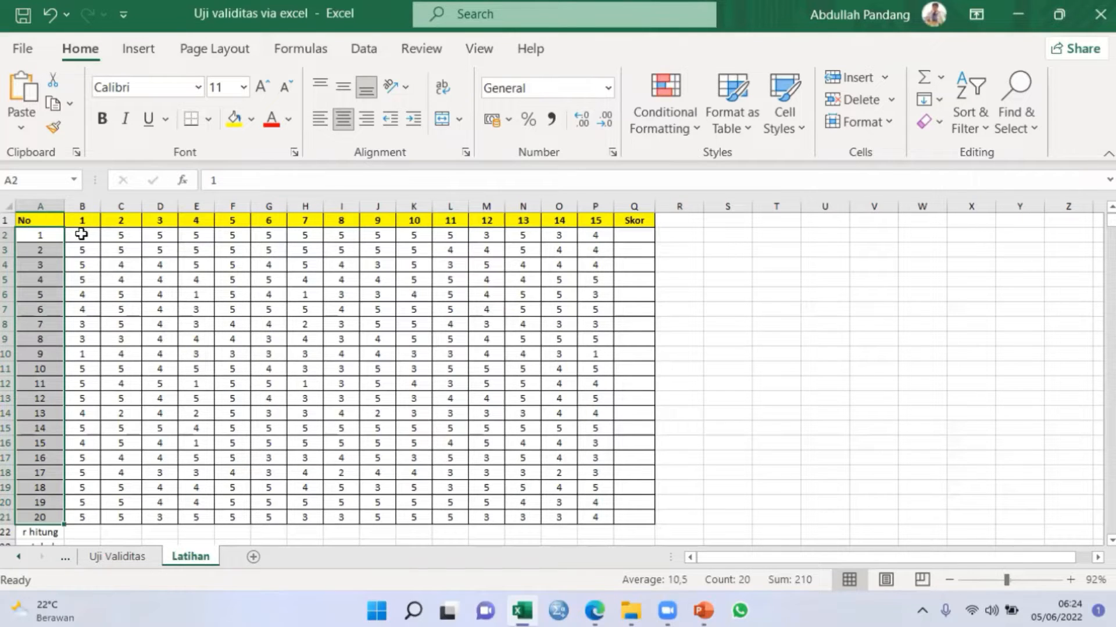
{"action": "left_click", "coordinate": [84, 233]}
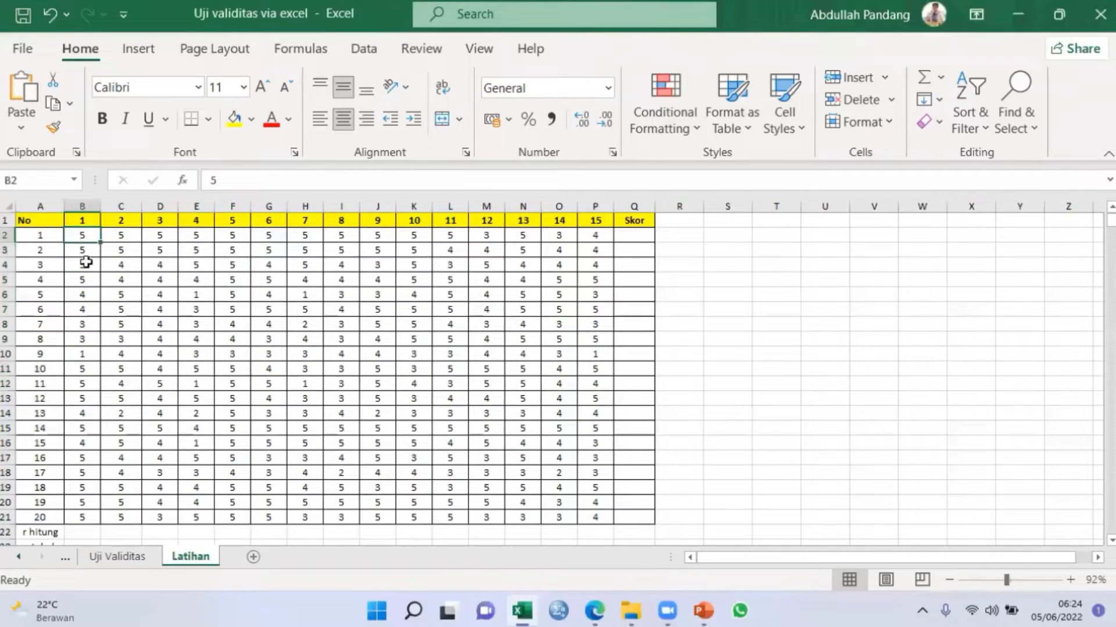
{"action": "left_click", "coordinate": [81, 221]}
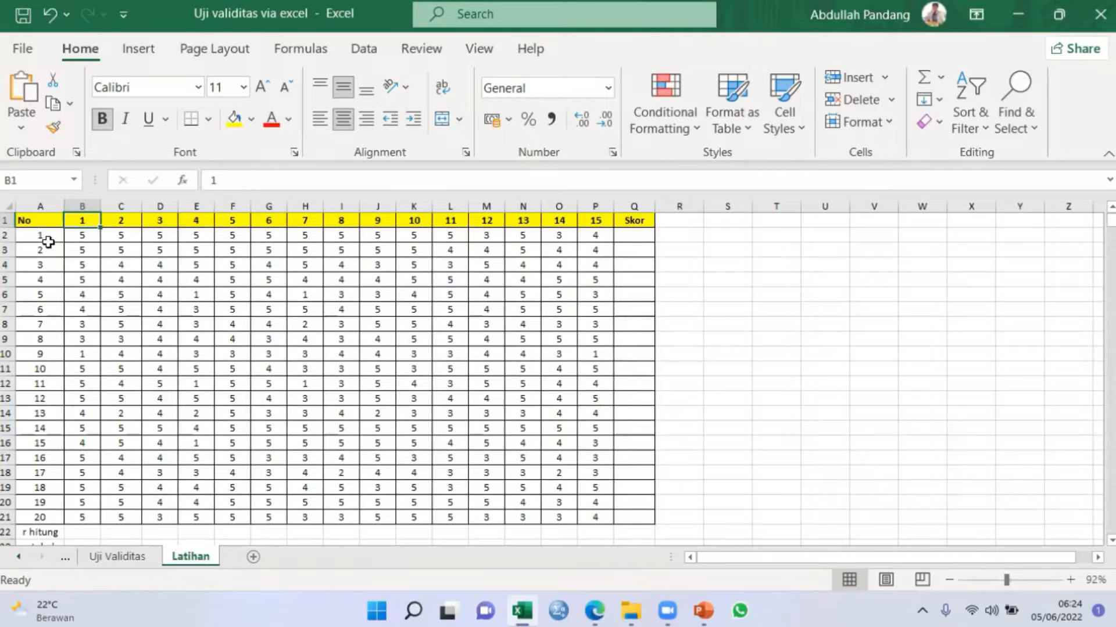
{"action": "left_click_drag", "start_coordinate": [41, 234], "coordinate": [58, 517]}
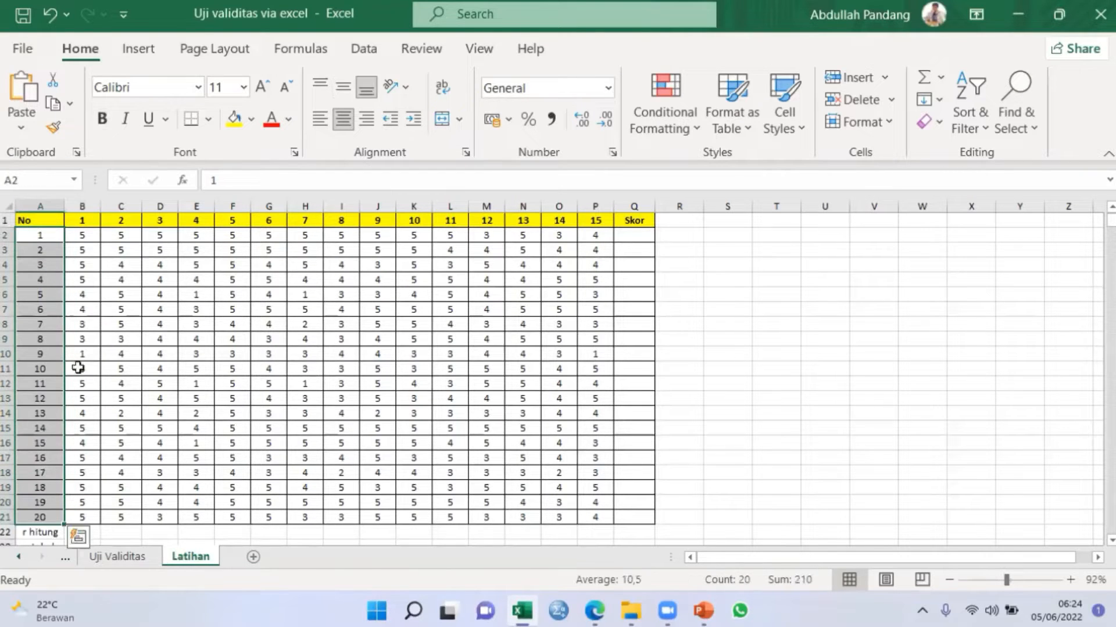
{"action": "left_click", "coordinate": [84, 234]}
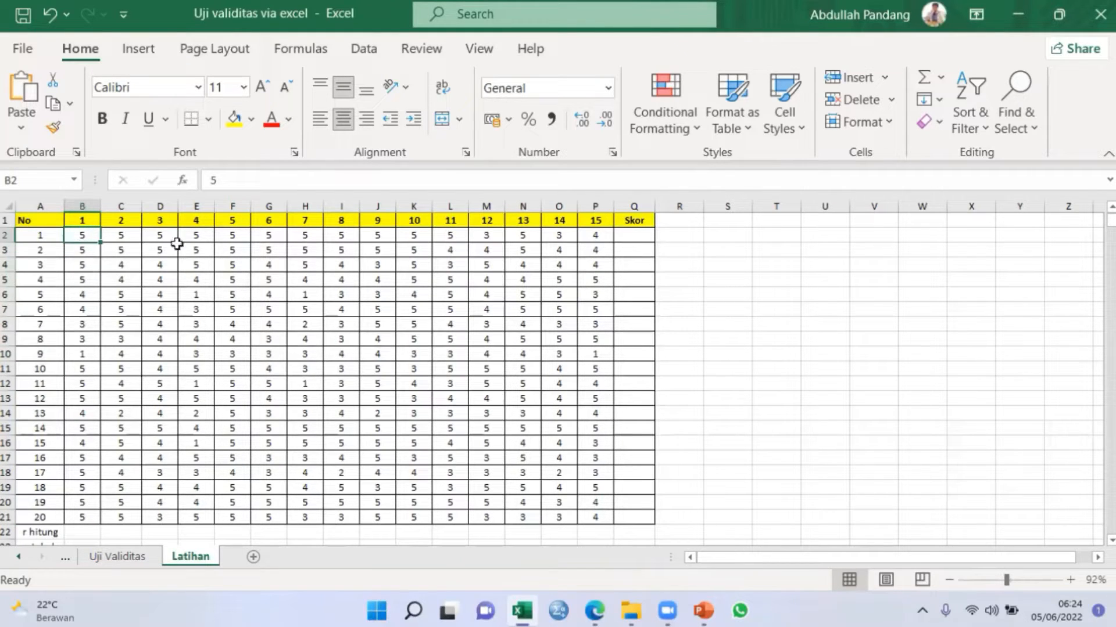
{"action": "left_click", "coordinate": [825, 294]}
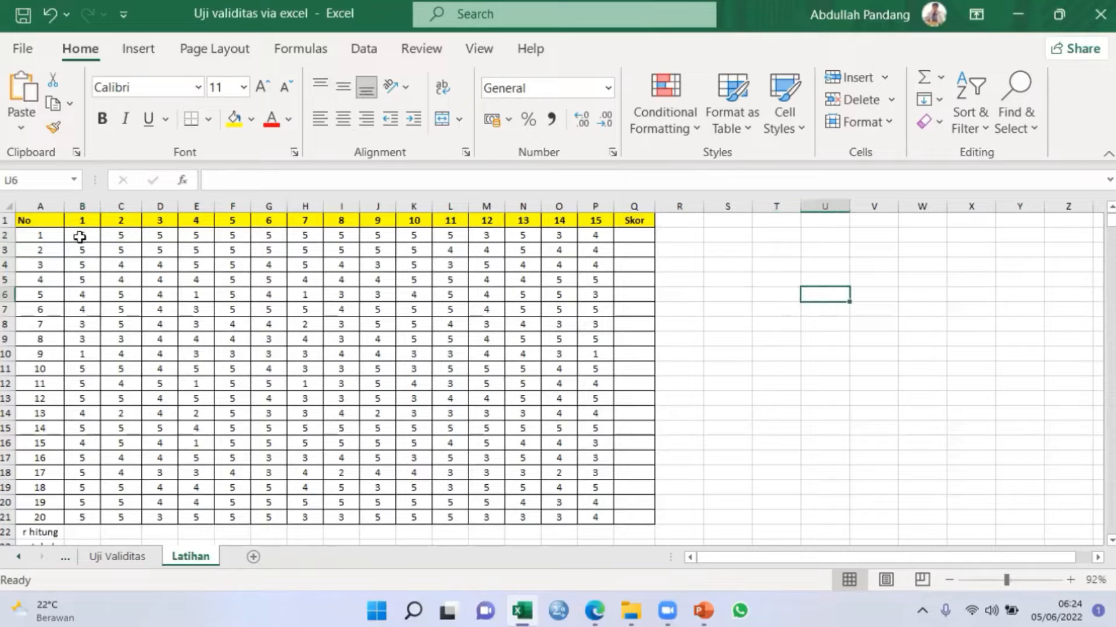
Total the first respondent's item scores in B2:P2 with AutoSum, placing the sum in the Skor column
{"action": "left_click_drag", "start_coordinate": [82, 240], "coordinate": [590, 236]}
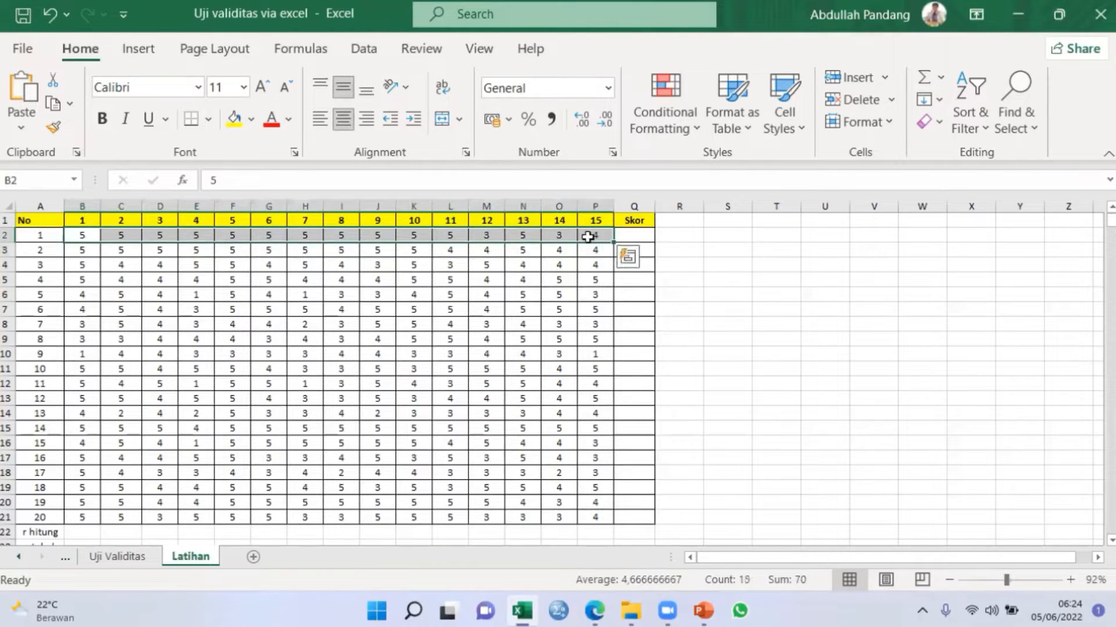
{"action": "left_click_drag", "start_coordinate": [78, 236], "coordinate": [592, 235]}
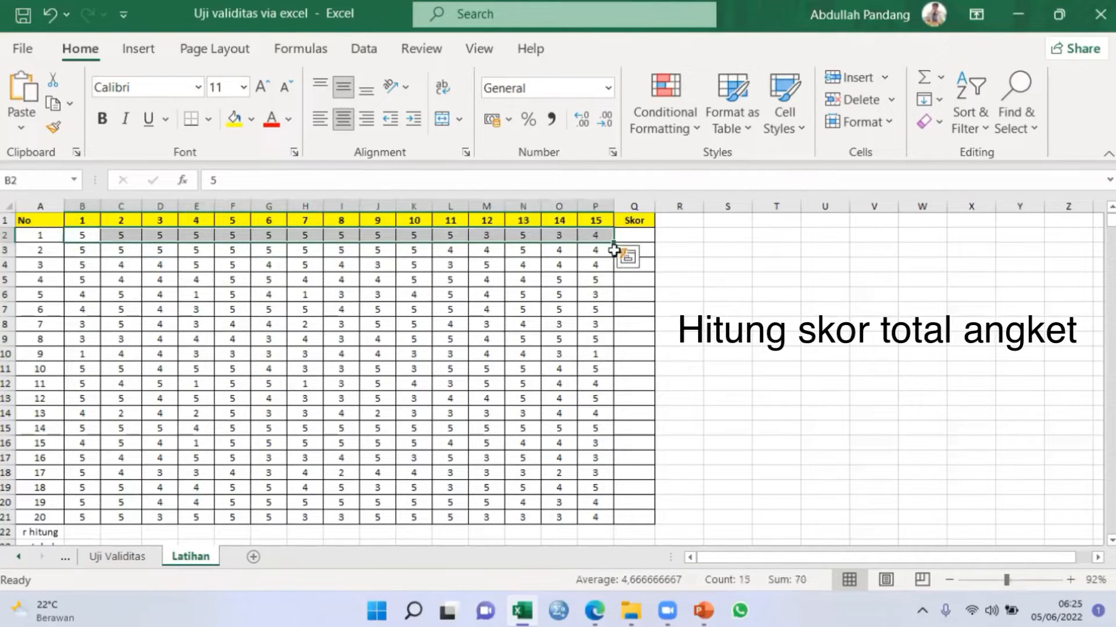
{"action": "left_click", "coordinate": [926, 77]}
{"action": "left_click", "coordinate": [729, 269]}
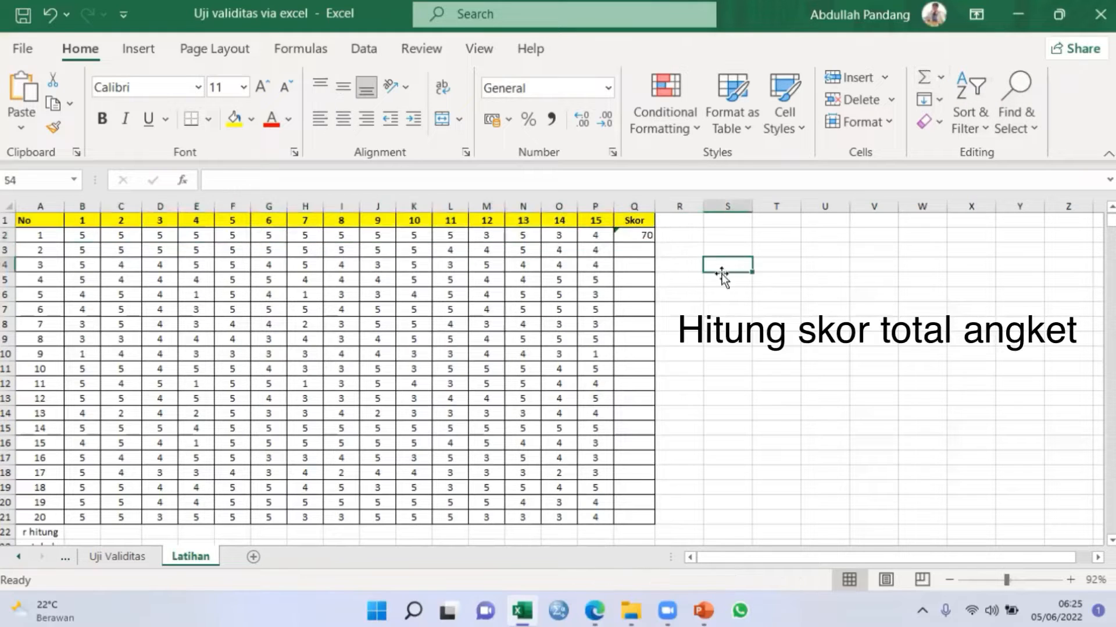
Fill the total score formula from Q2 down to Q21 for all respondents
{"action": "left_click", "coordinate": [645, 242]}
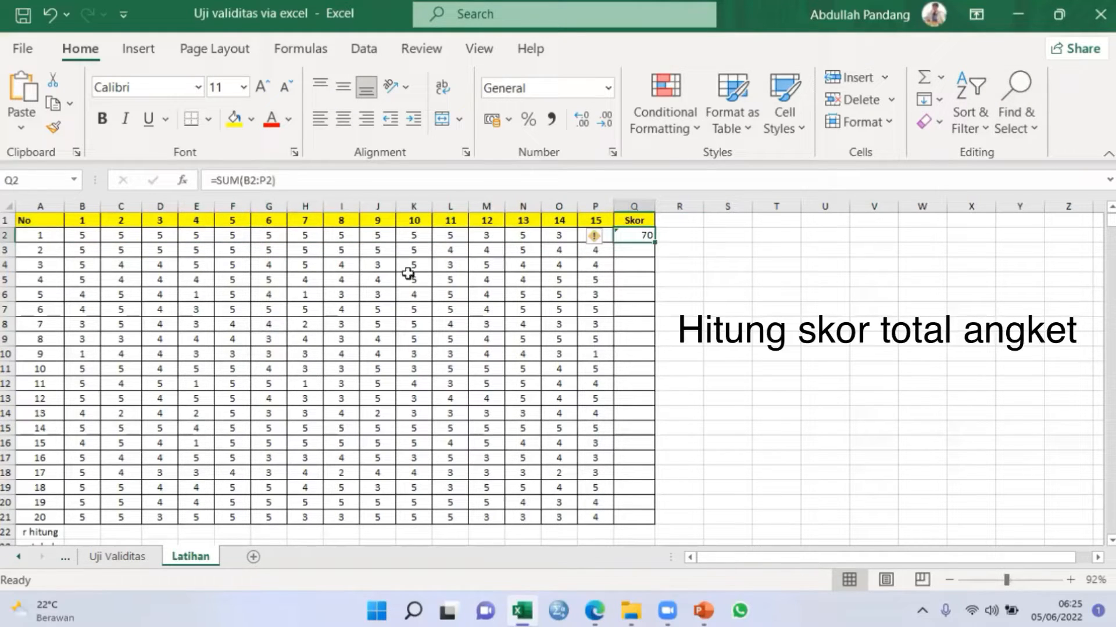
{"action": "left_click_drag", "start_coordinate": [654, 242], "coordinate": [655, 519]}
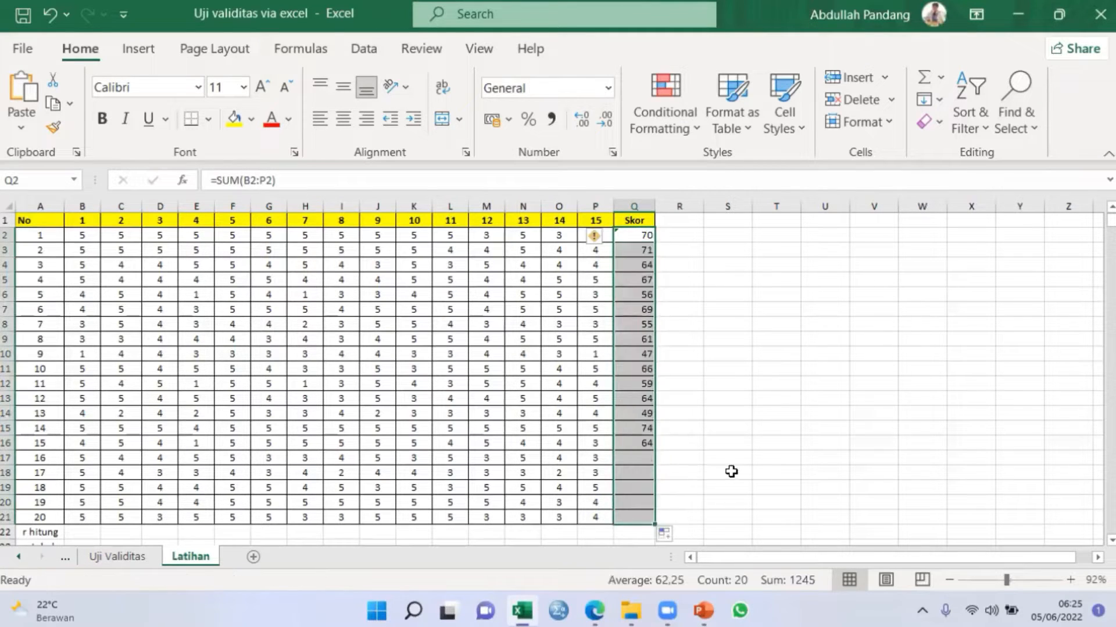
{"action": "left_click", "coordinate": [680, 265]}
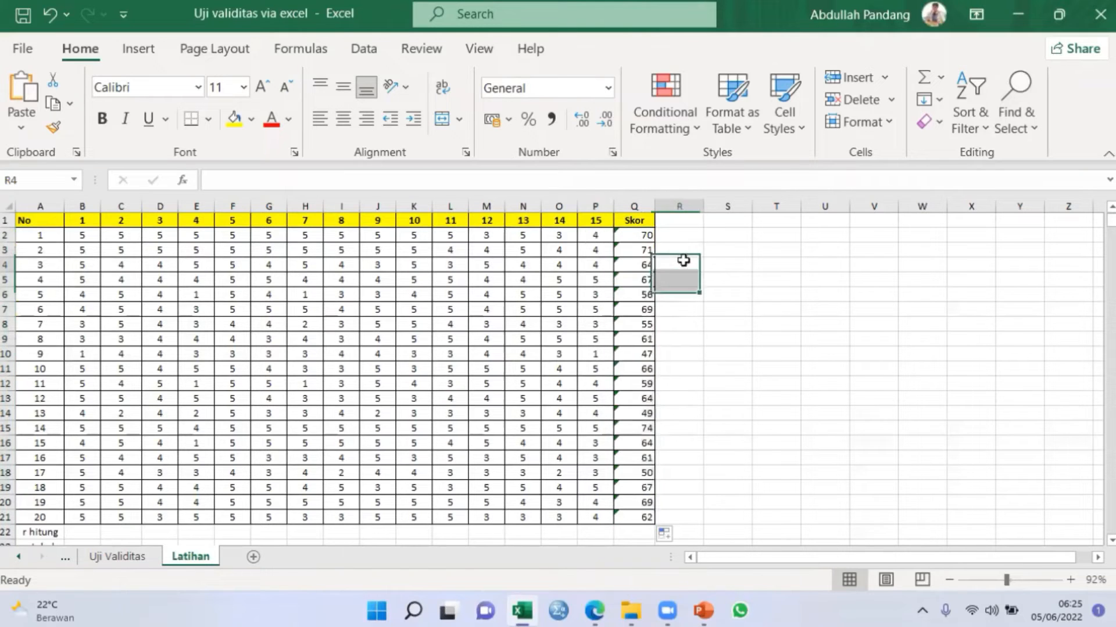
Center the total scores in Q2:Q21 horizontally
{"action": "left_click", "coordinate": [642, 237]}
{"action": "left_click_drag", "start_coordinate": [642, 237], "coordinate": [637, 516]}
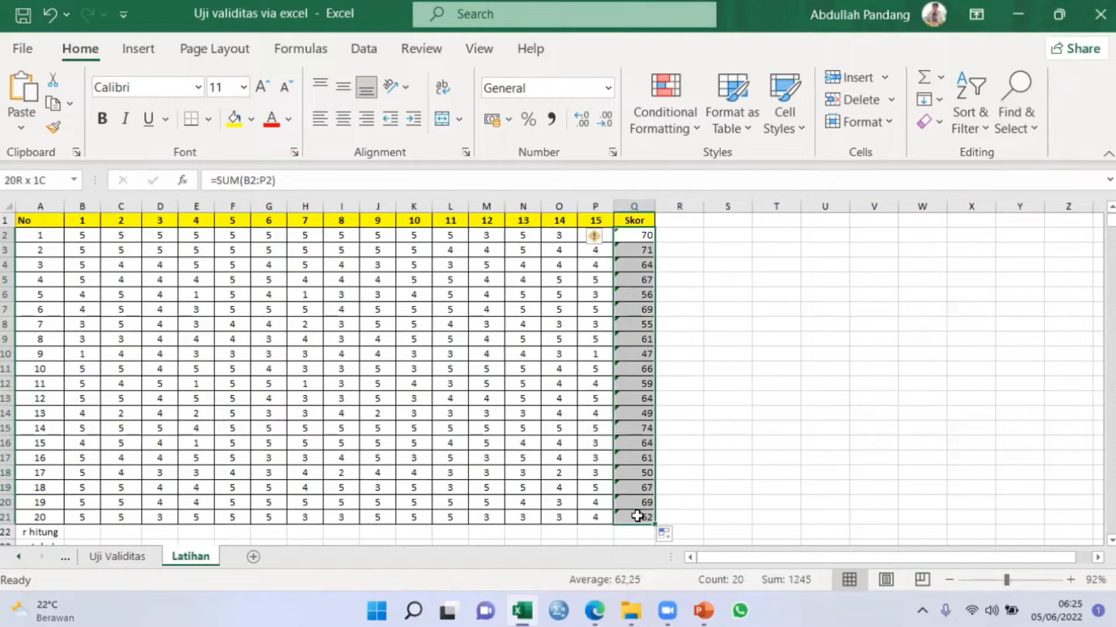
{"action": "left_click", "coordinate": [342, 118]}
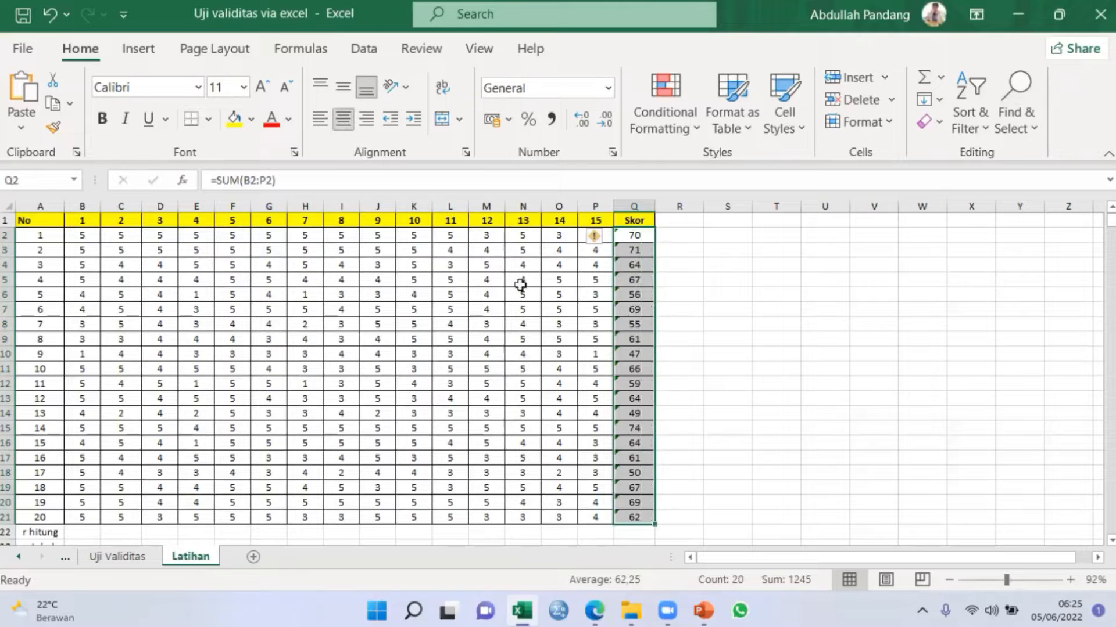
Examine the item answers and total scores of the first two respondents
{"action": "left_click", "coordinate": [40, 235]}
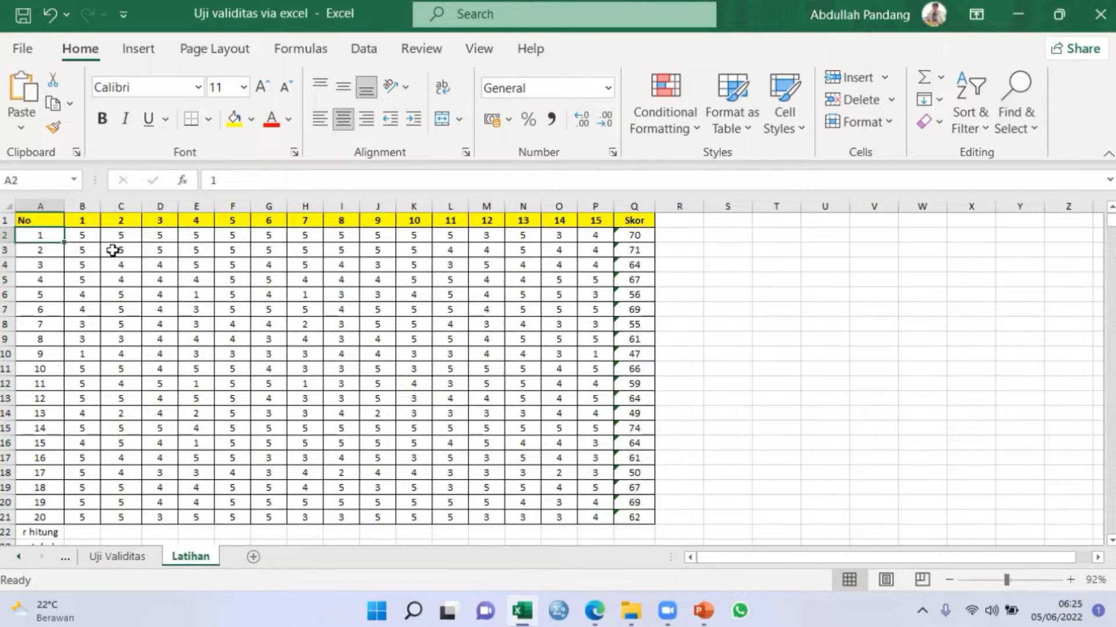
{"action": "left_click", "coordinate": [81, 238]}
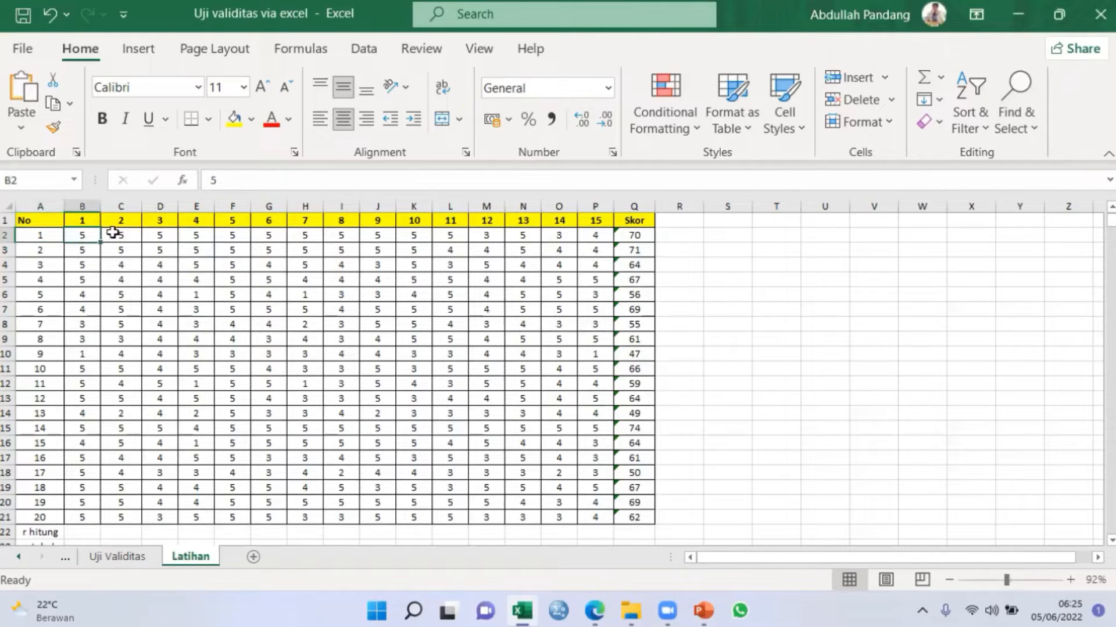
{"action": "left_click", "coordinate": [111, 232]}
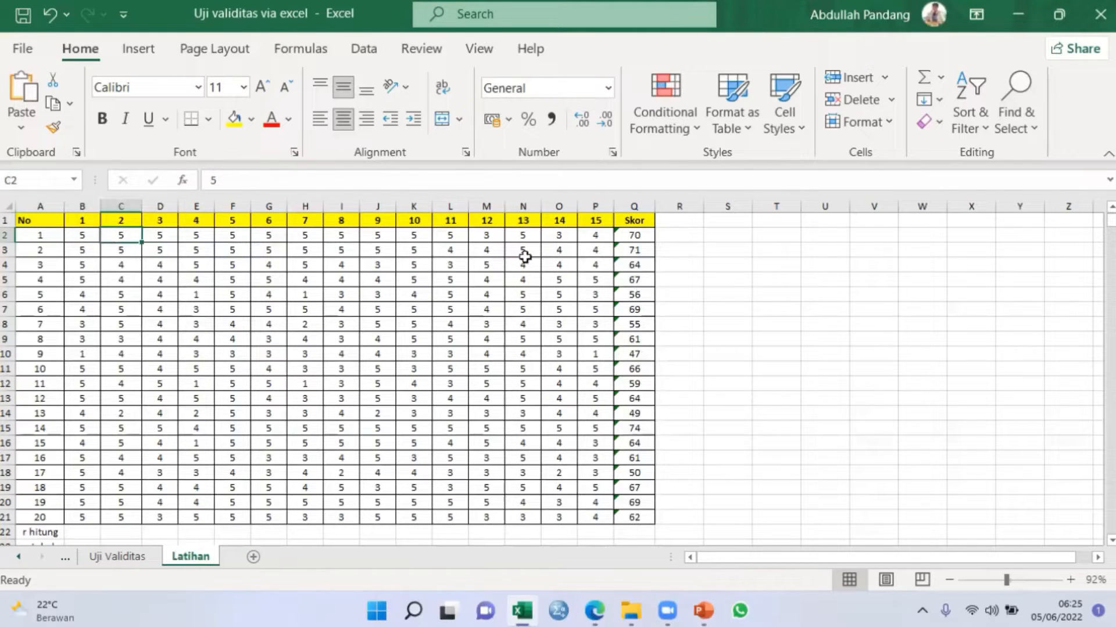
{"action": "left_click", "coordinate": [632, 239]}
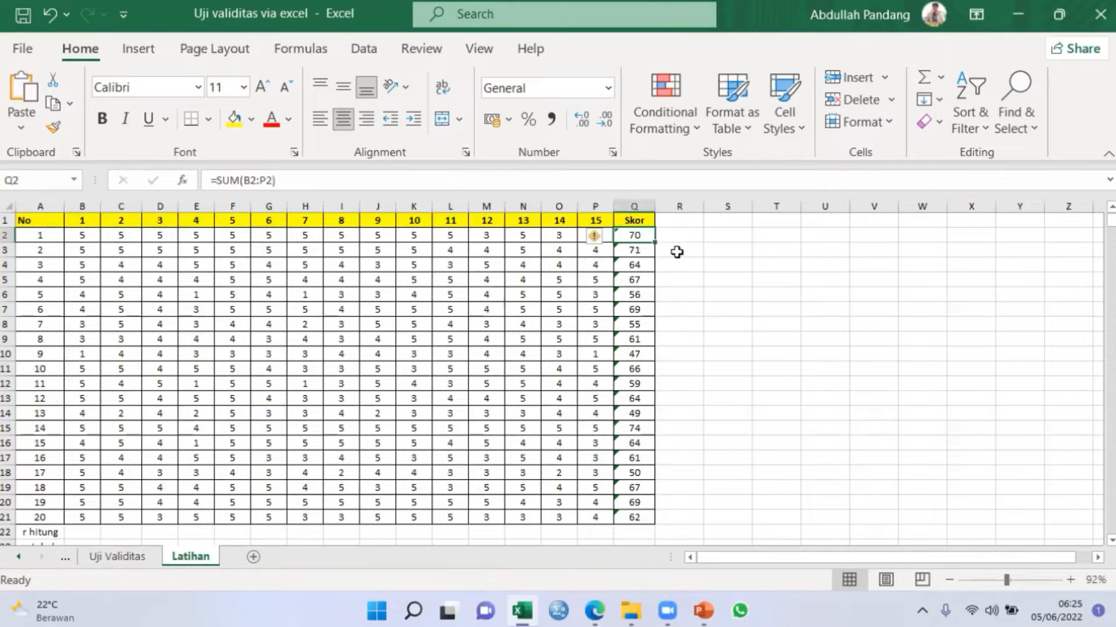
{"action": "left_click", "coordinate": [36, 252]}
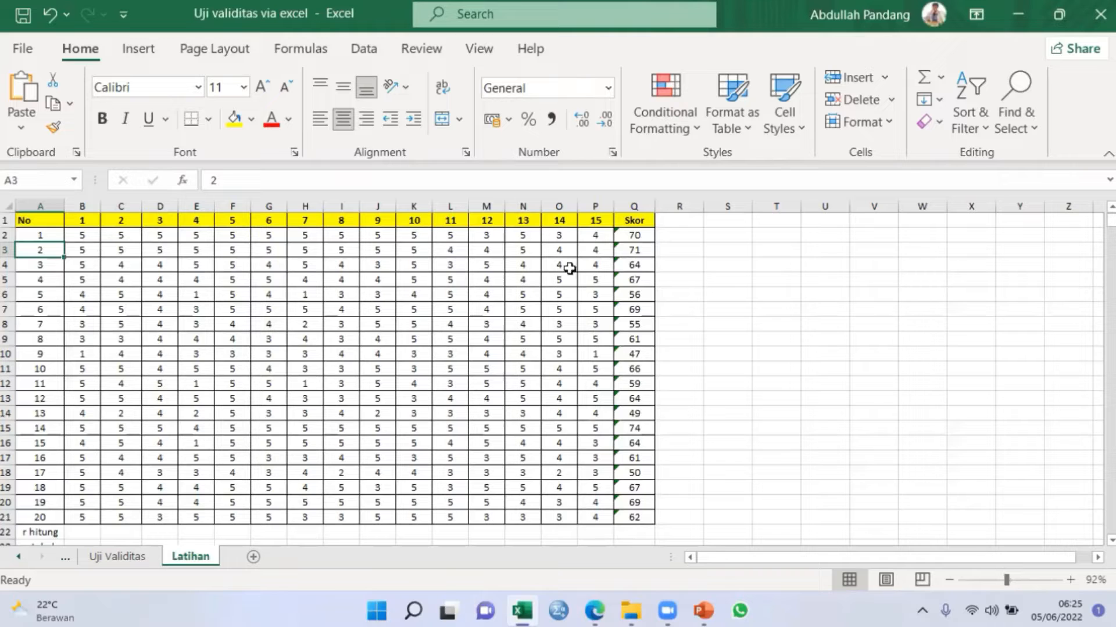
{"action": "left_click", "coordinate": [633, 252]}
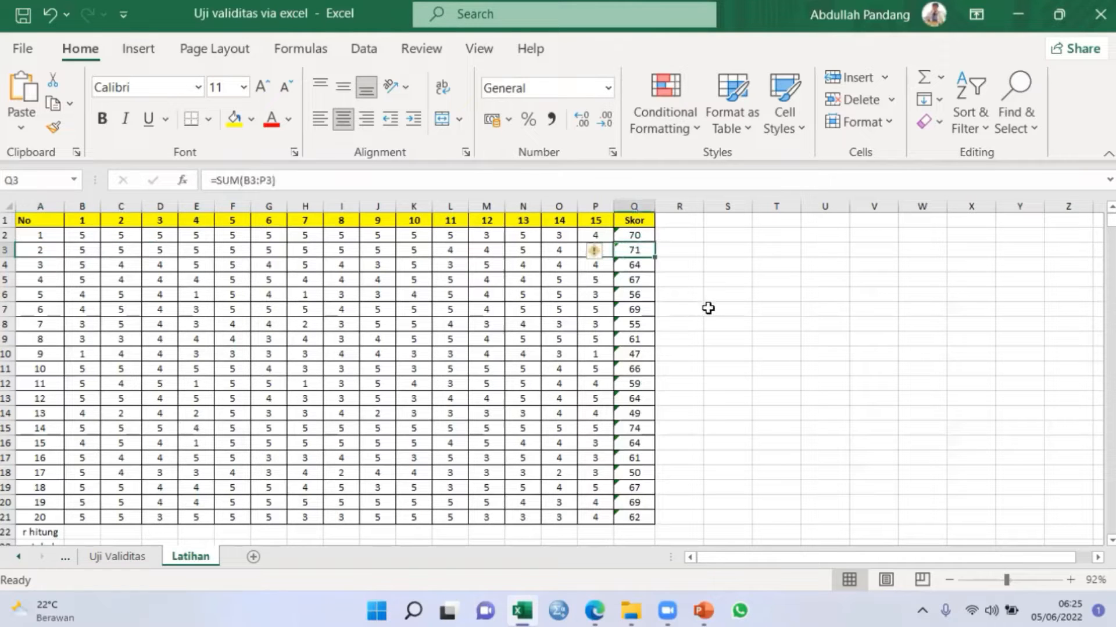
{"action": "scroll", "coordinate": [709, 308], "scroll_direction": "down", "scroll_amount": 2}
{"action": "scroll", "coordinate": [753, 384], "scroll_direction": "up", "scroll_amount": 2}
Apply All Borders to the r hitung, r tabel and Ket. rows across A22:Q24
{"action": "scroll", "coordinate": [762, 397], "scroll_direction": "down", "scroll_amount": 3}
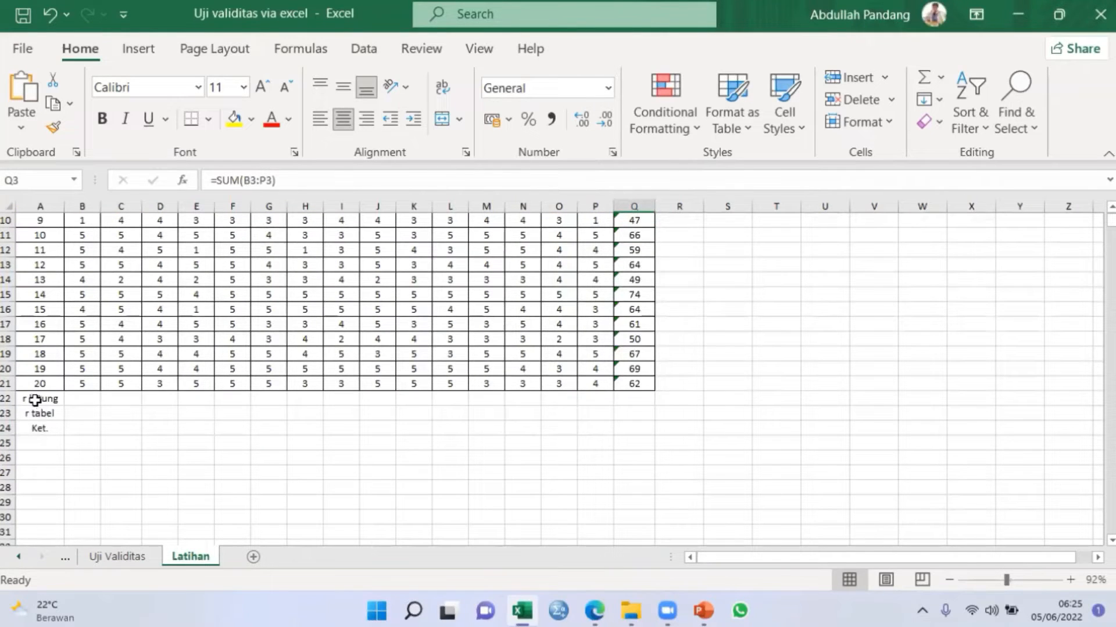
{"action": "left_click_drag", "start_coordinate": [34, 399], "coordinate": [646, 431]}
{"action": "left_click", "coordinate": [209, 120]}
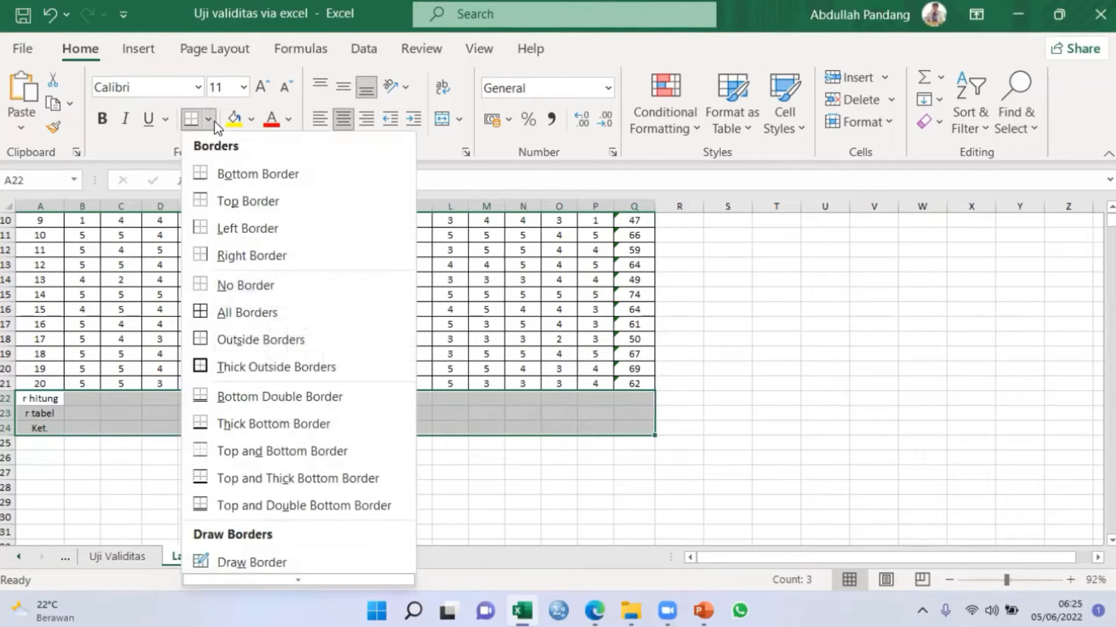
{"action": "left_click", "coordinate": [223, 315]}
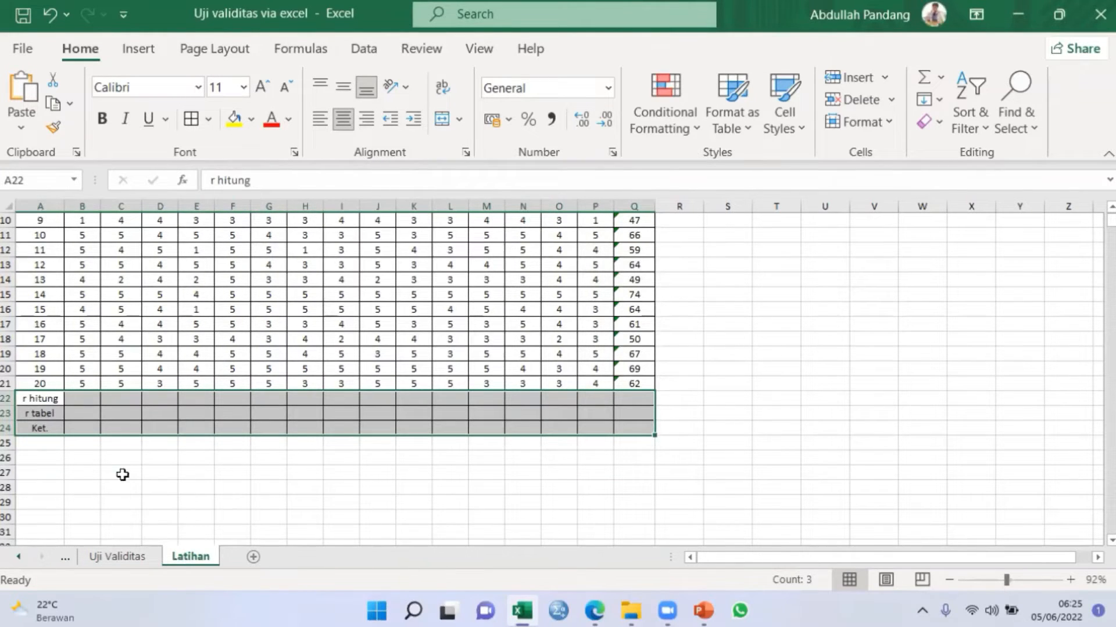
Start a CORREL formula in B22, the r hitung cell of item 1
{"action": "left_click", "coordinate": [84, 402]}
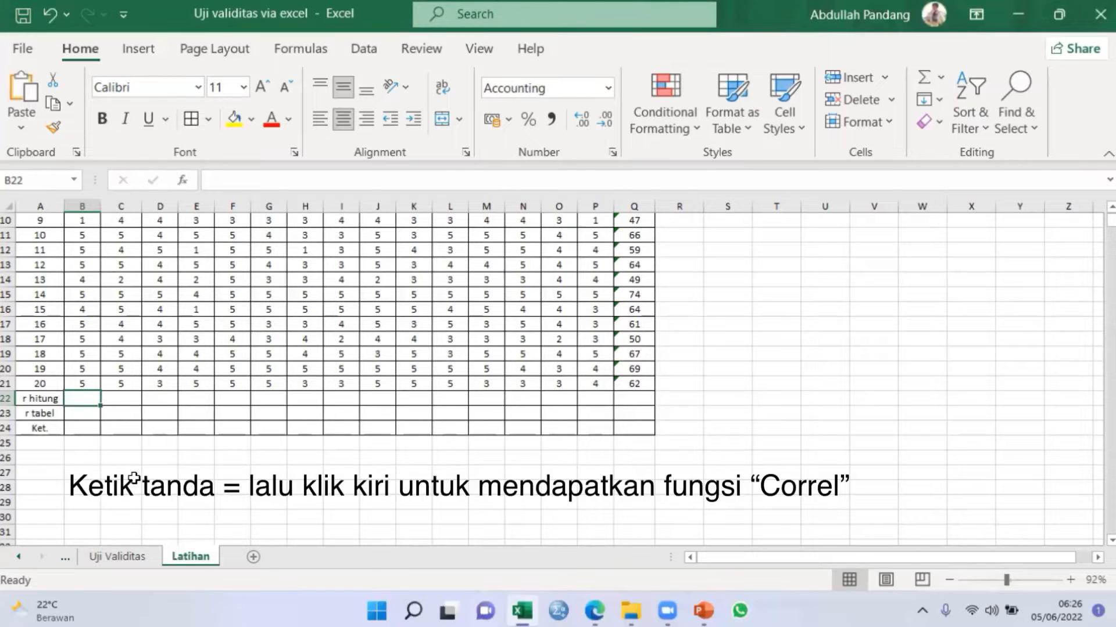
{"action": "type", "text": "="}
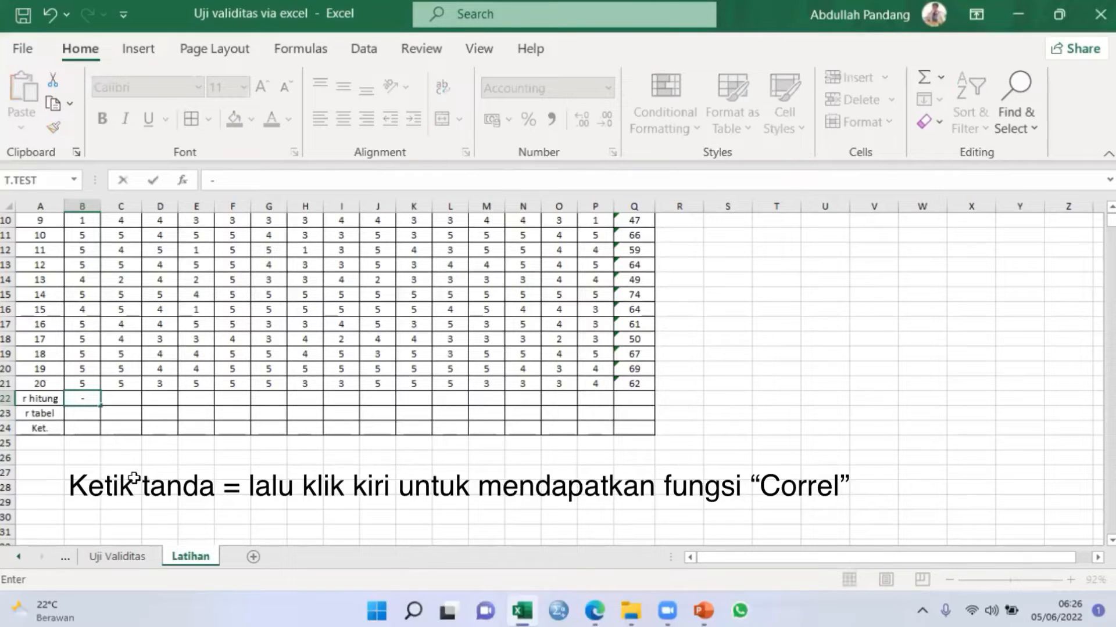
{"action": "key", "text": "BackSpace"}
{"action": "type", "text": "="}
{"action": "left_click", "coordinate": [137, 470]}
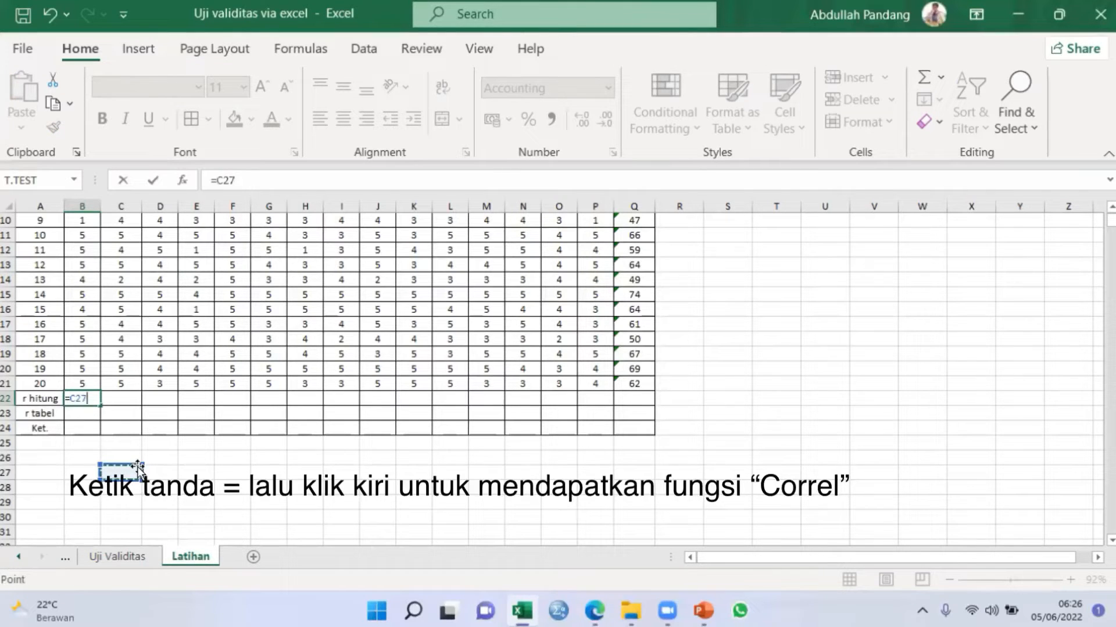
{"action": "key", "text": "BackSpace"}
{"action": "key", "text": "BackSpace"}
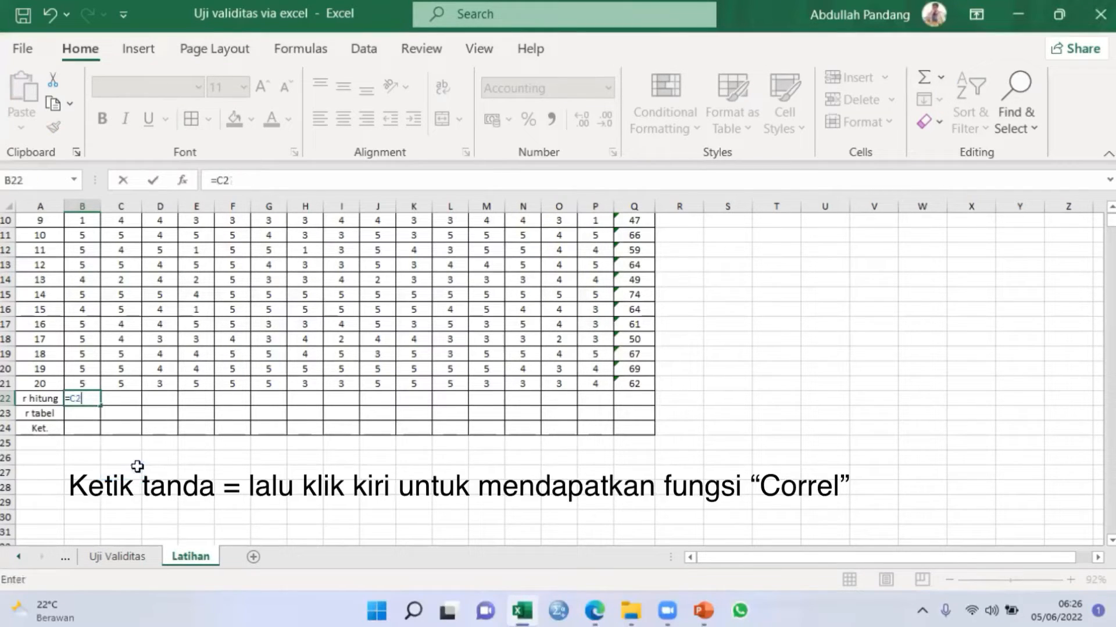
{"action": "type", "text": "o"}
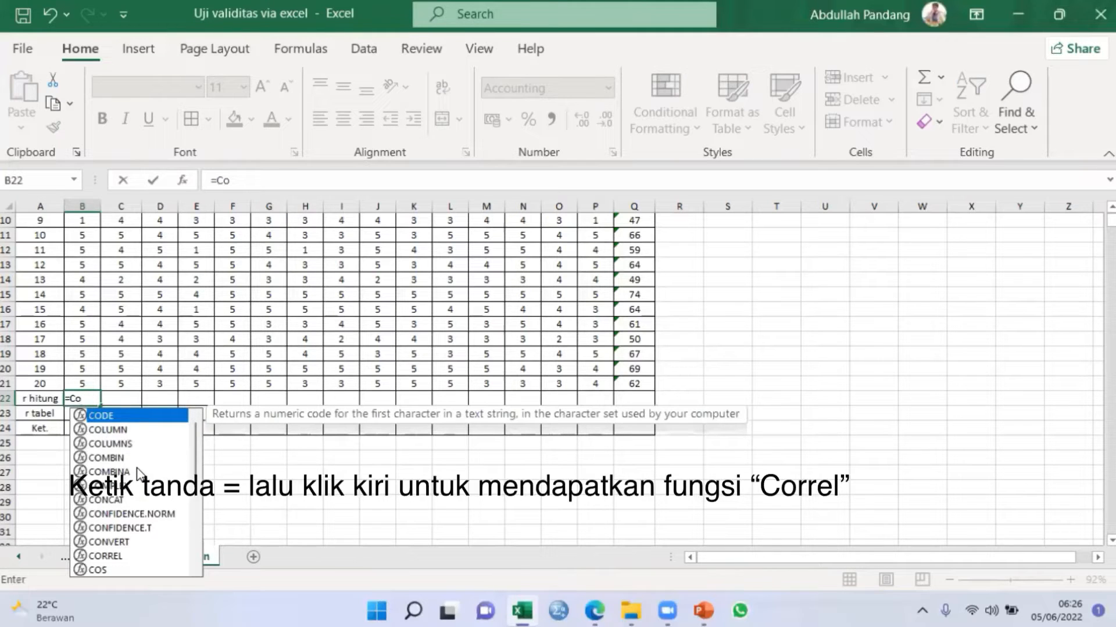
{"action": "type", "text": "r"}
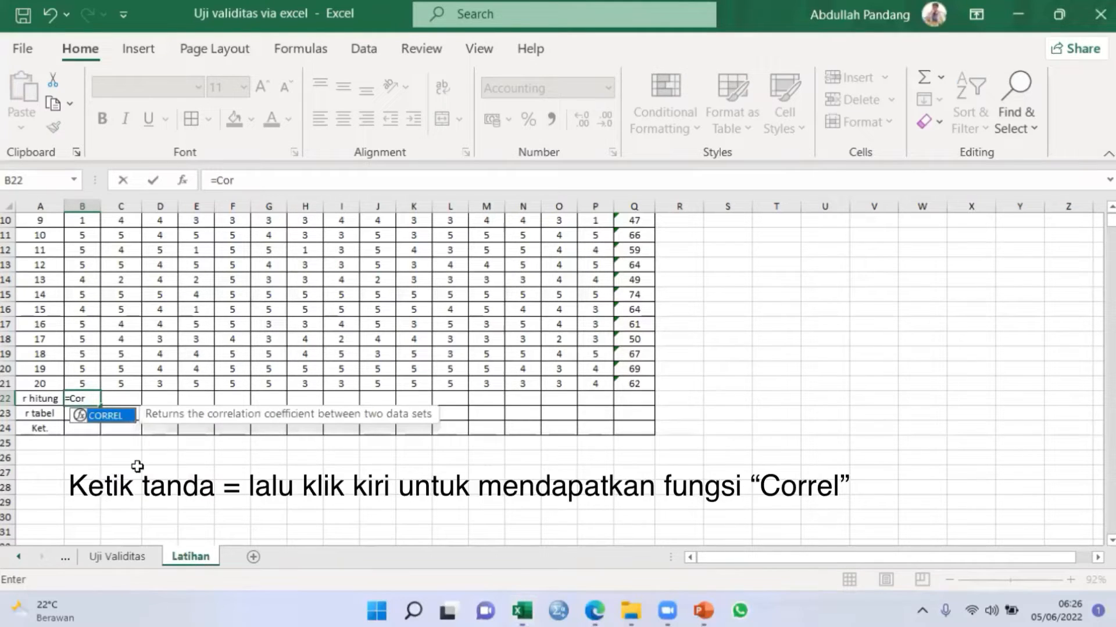
{"action": "double_click", "coordinate": [87, 417]}
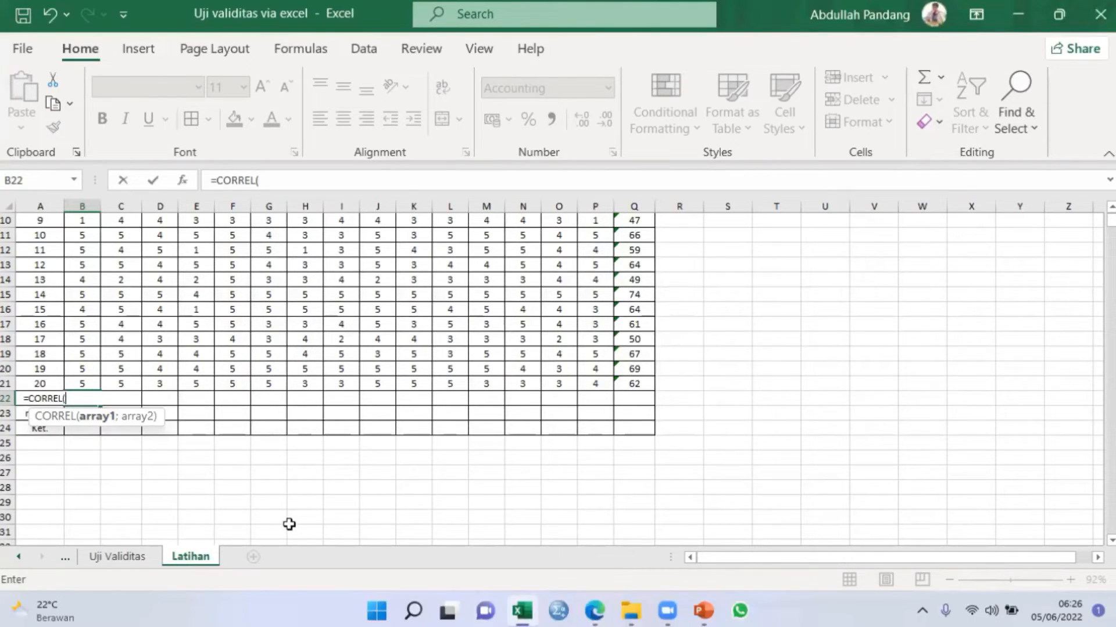
Enter item 1's scores, B2:B21, as the first array of the CORREL formula, followed by a semicolon separator
{"action": "scroll", "coordinate": [289, 524], "scroll_direction": "up", "scroll_amount": 1}
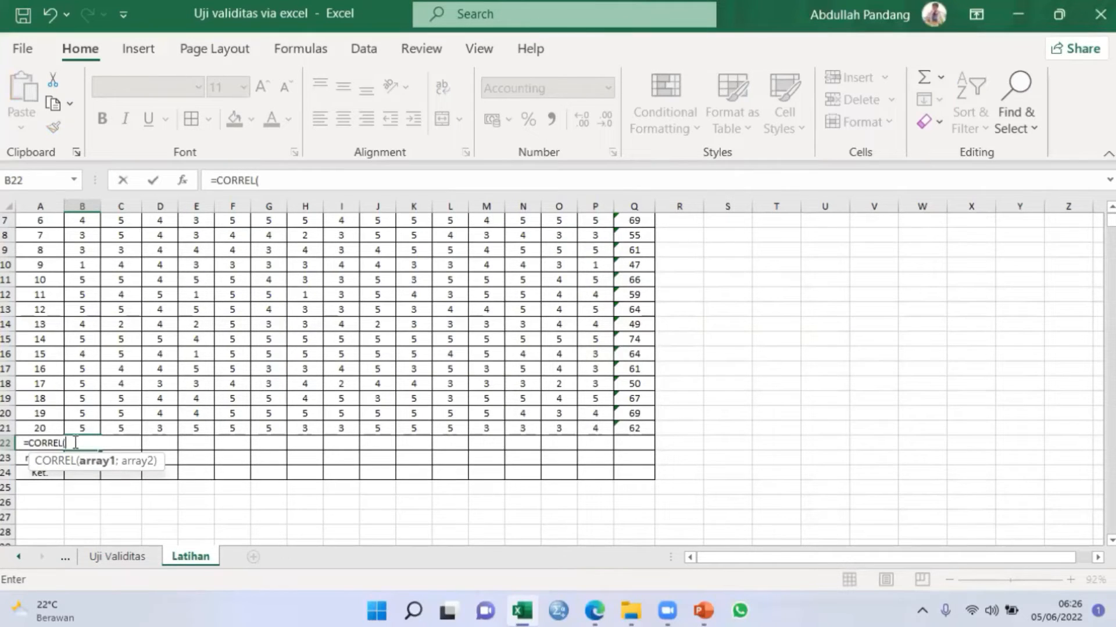
{"action": "scroll", "coordinate": [122, 401], "scroll_direction": "down", "scroll_amount": 1}
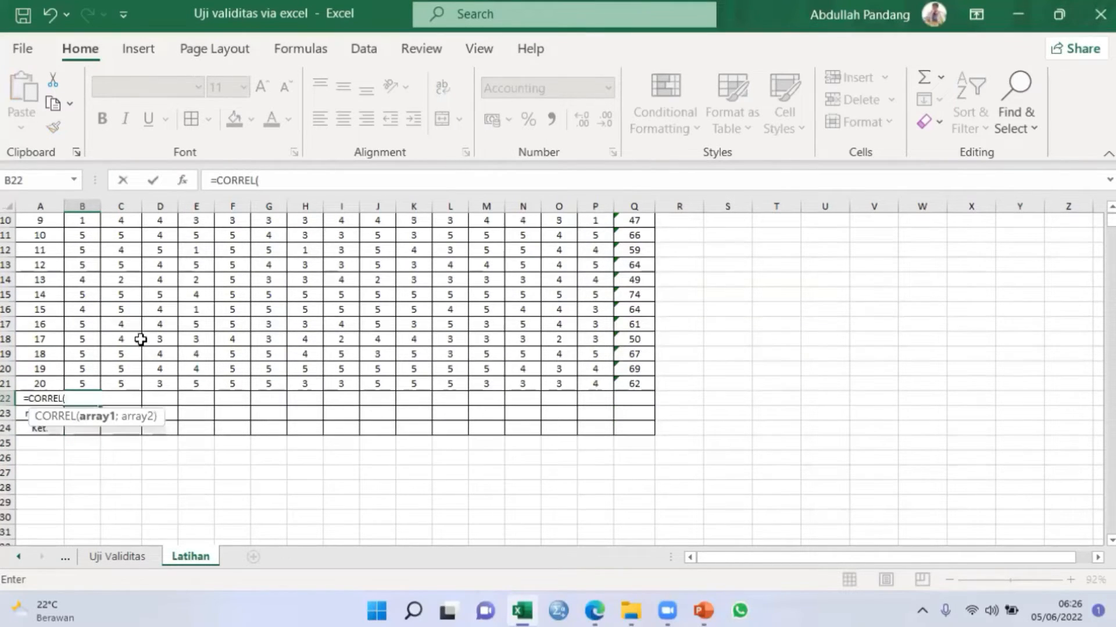
{"action": "scroll", "coordinate": [113, 278], "scroll_direction": "up", "scroll_amount": 3}
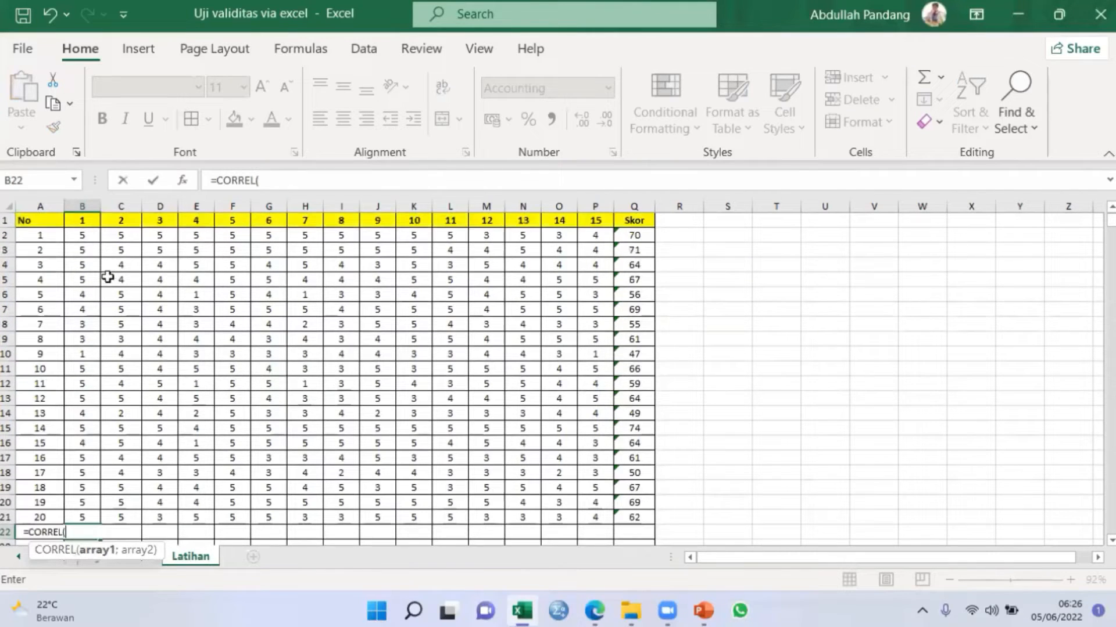
{"action": "left_click", "coordinate": [79, 237]}
{"action": "left_click_drag", "start_coordinate": [79, 237], "coordinate": [85, 516]}
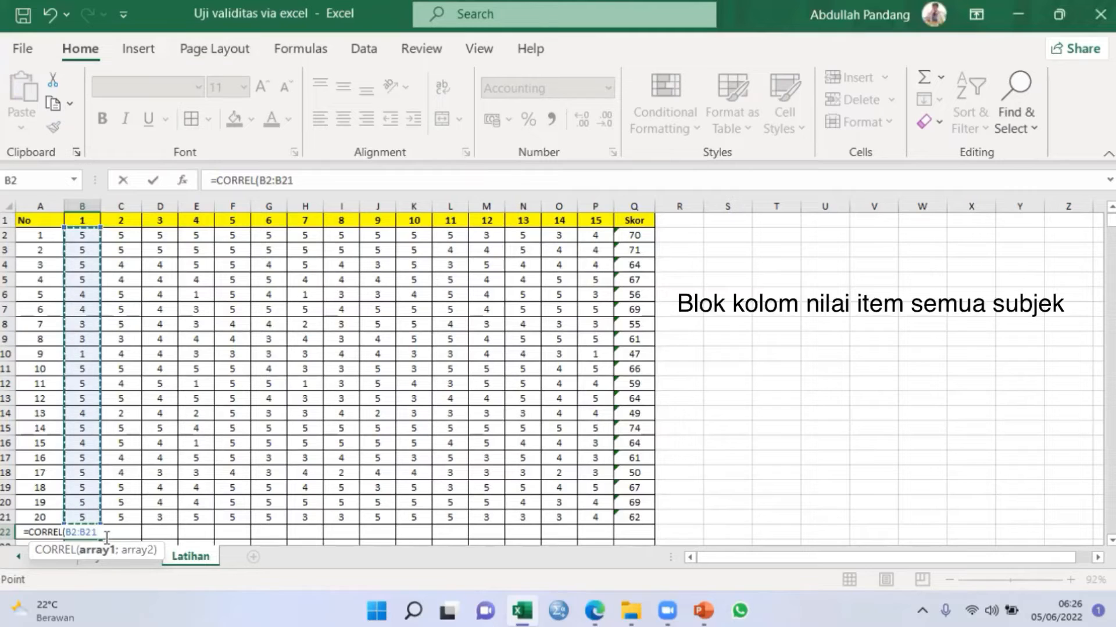
{"action": "left_click", "coordinate": [105, 533]}
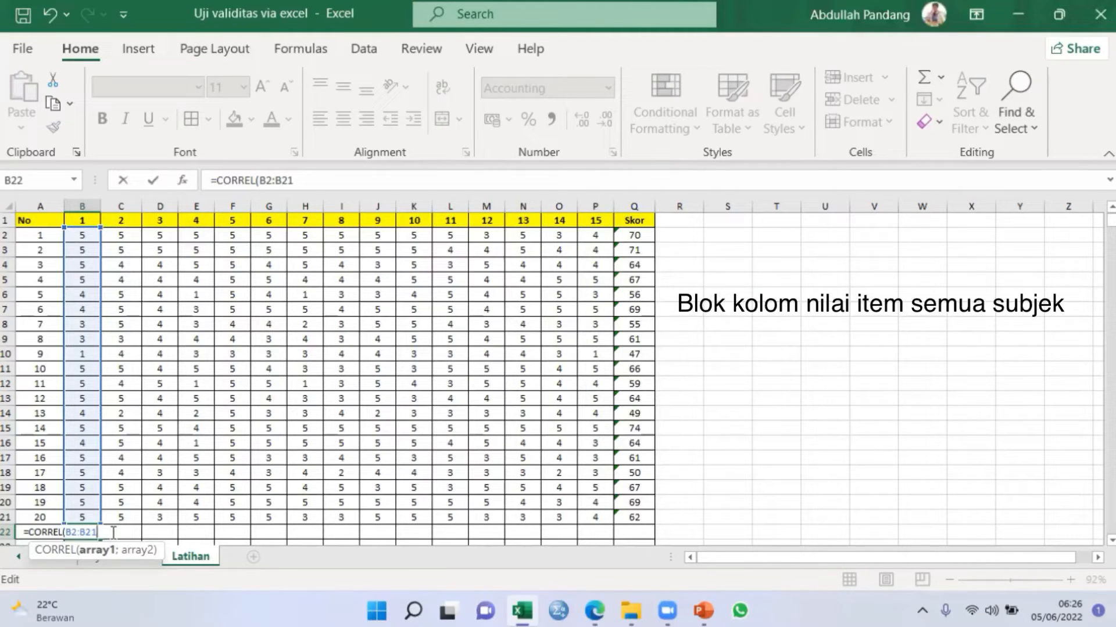
{"action": "type", "text": ";"}
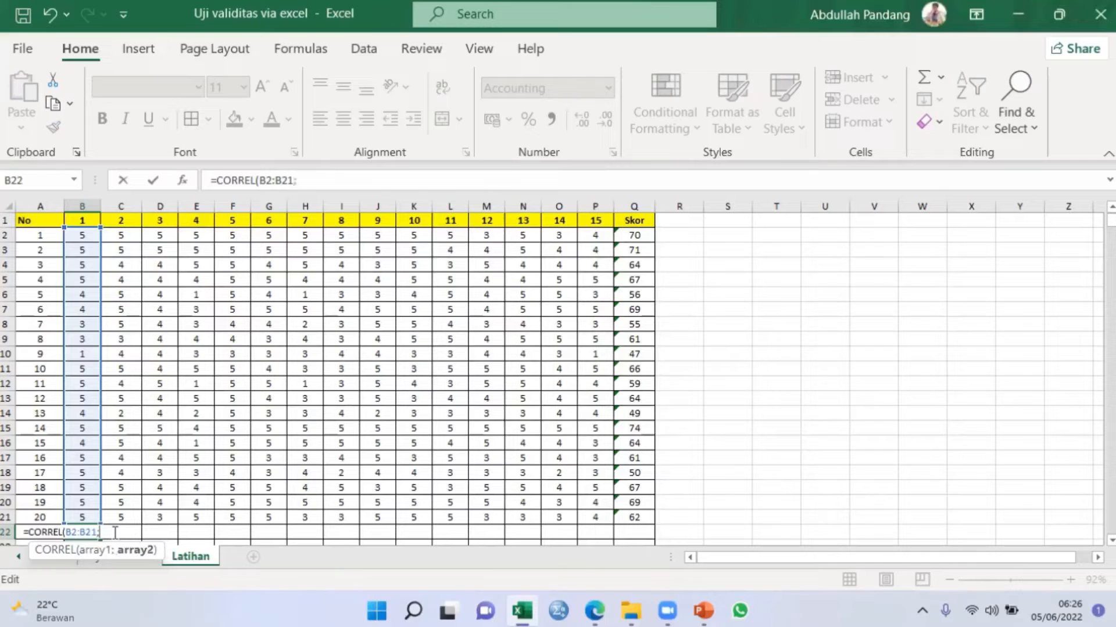
Complete item 1's CORREL formula in B22 with the total scores as an absolute second array, $Q$2:$Q$21, and enter it
{"action": "left_click_drag", "start_coordinate": [638, 235], "coordinate": [637, 521]}
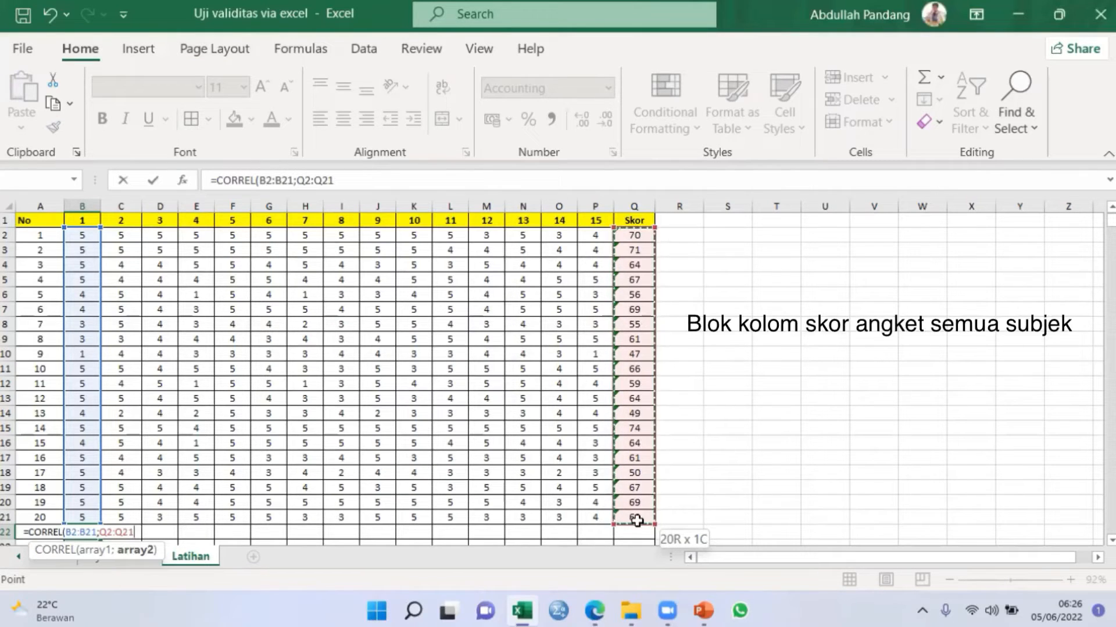
{"action": "left_click_drag", "start_coordinate": [638, 521], "coordinate": [637, 522]}
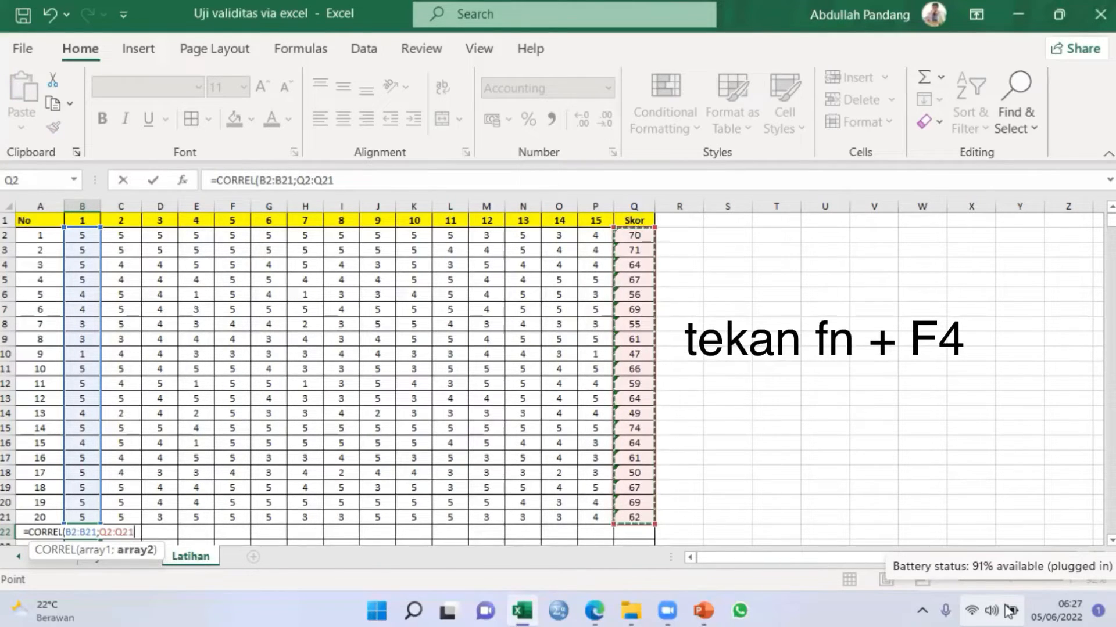
{"action": "key", "text": "F4"}
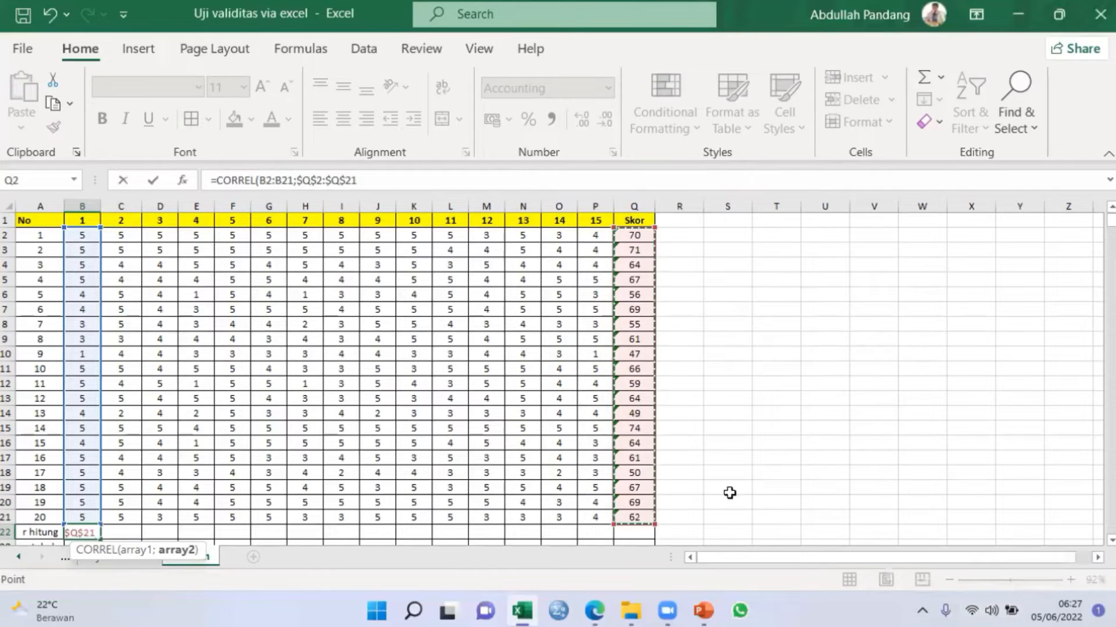
{"action": "left_click", "coordinate": [368, 180]}
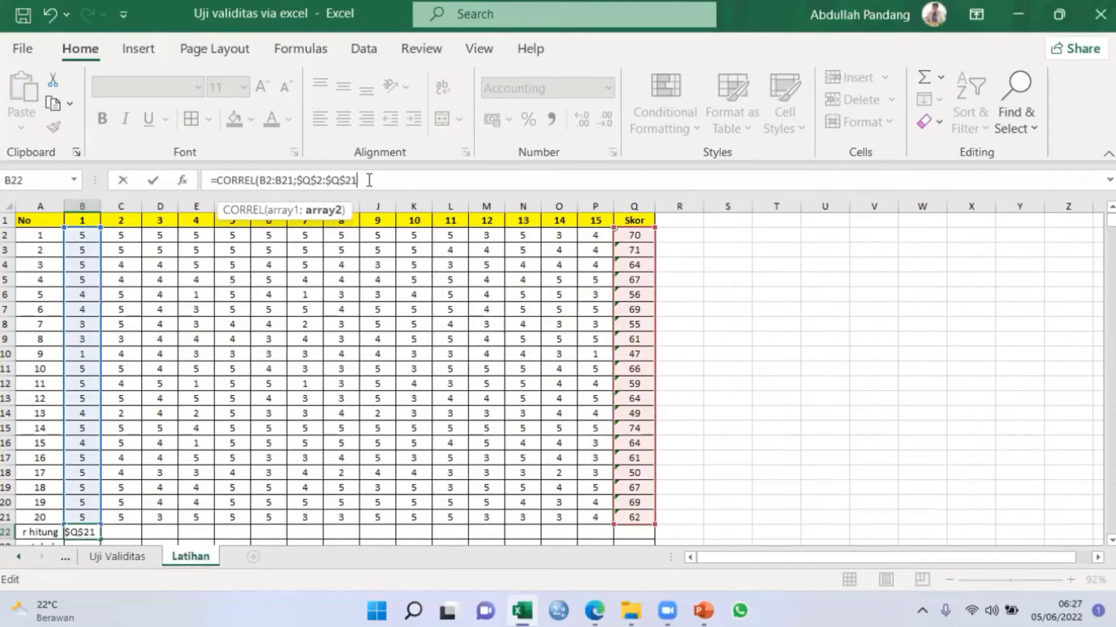
{"action": "type", "text": ")"}
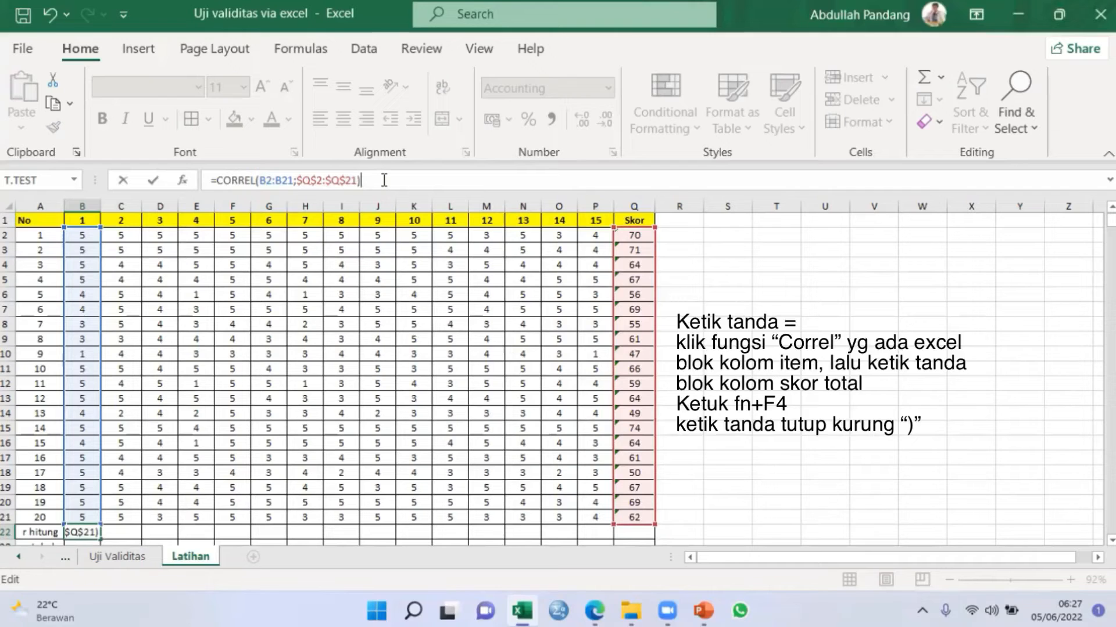
{"action": "key", "text": "Return"}
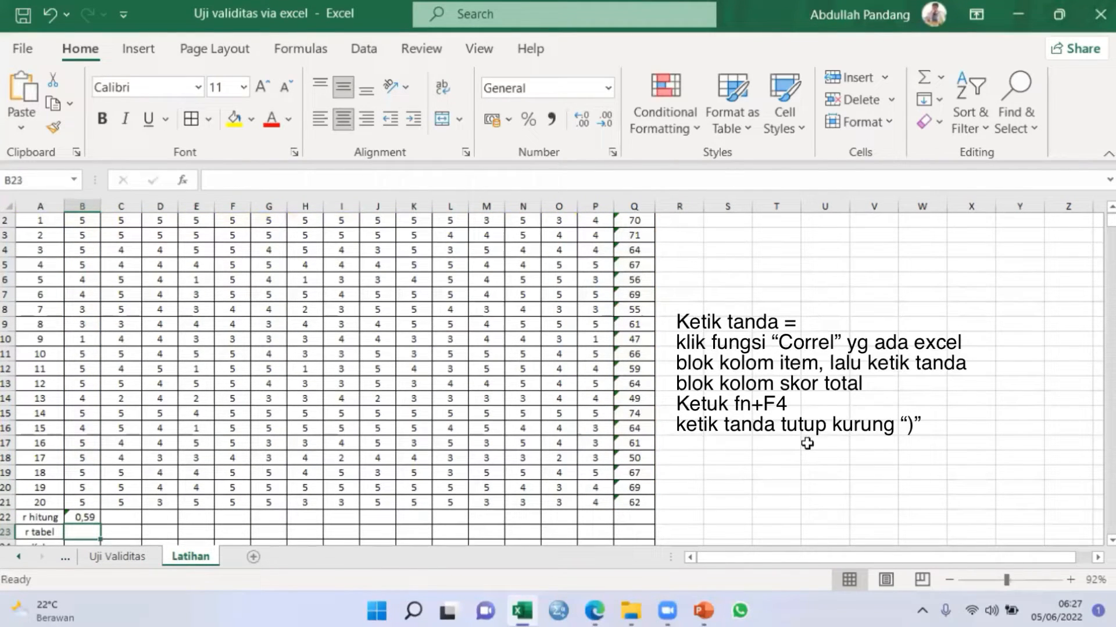
Fill the r hitung formula from B22 across to P22 for all 15 items
{"action": "left_click", "coordinate": [92, 517]}
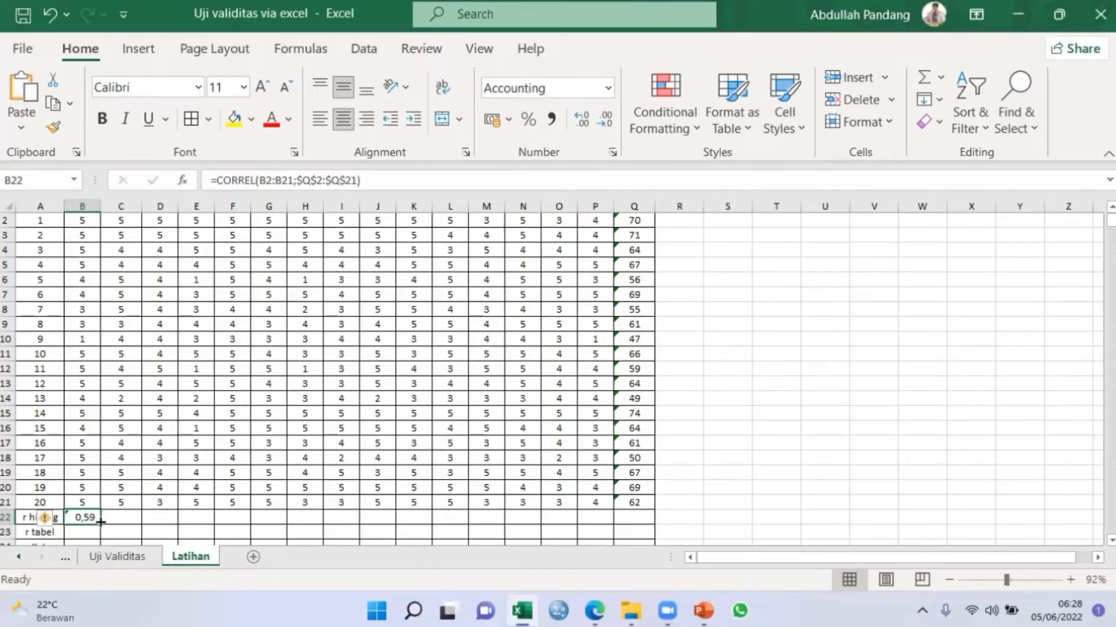
{"action": "left_click_drag", "start_coordinate": [100, 521], "coordinate": [603, 521]}
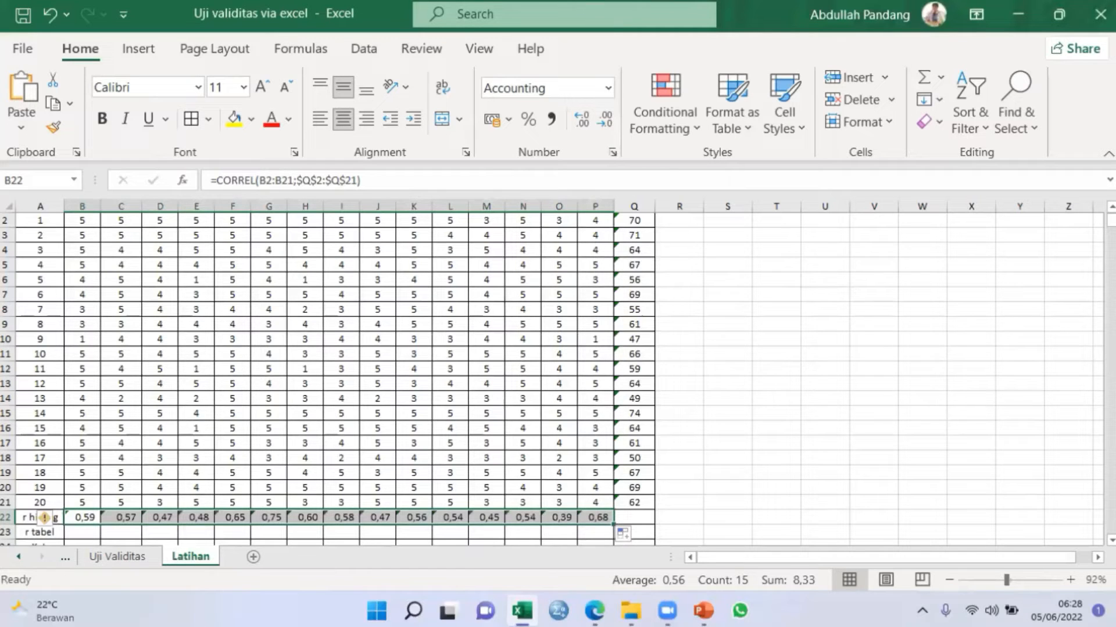
{"action": "scroll", "coordinate": [552, 378], "scroll_direction": "down", "scroll_amount": 1}
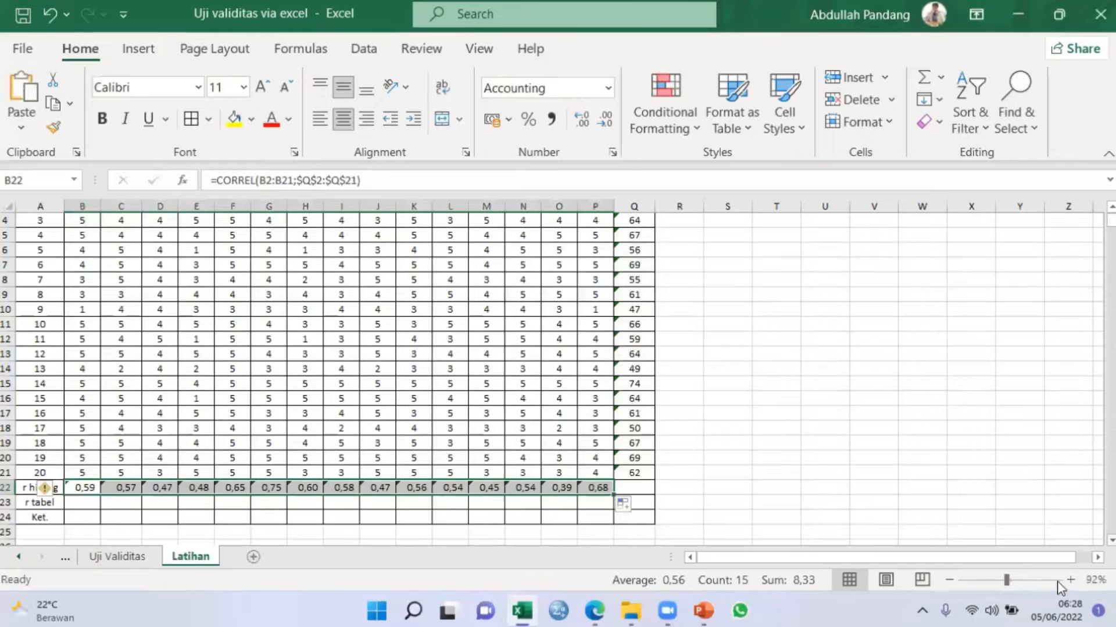
Select item 1's r tabel cell, B23, and switch to PowerPoint to present slide 5, magnifying the upper part of its r table
{"action": "left_click", "coordinate": [86, 504]}
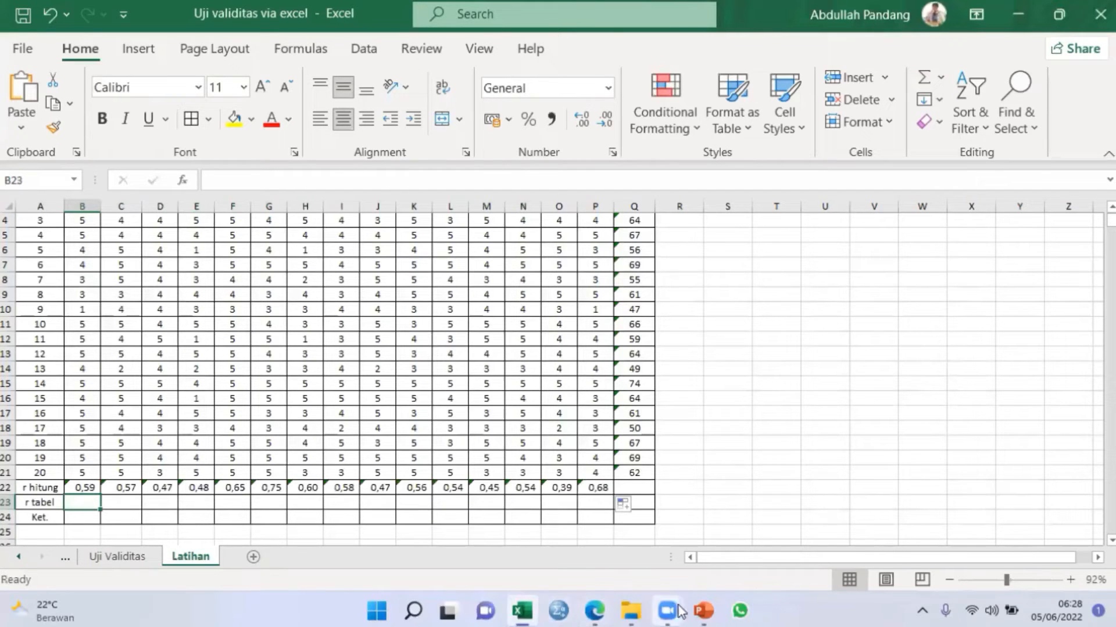
{"action": "left_click", "coordinate": [704, 610]}
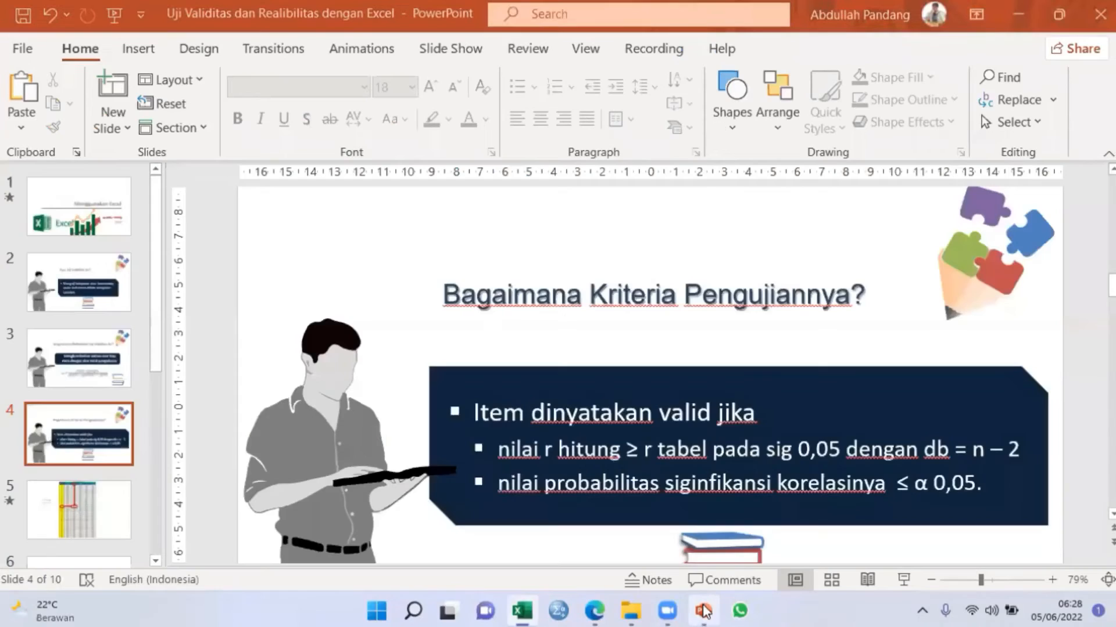
{"action": "left_click", "coordinate": [85, 513]}
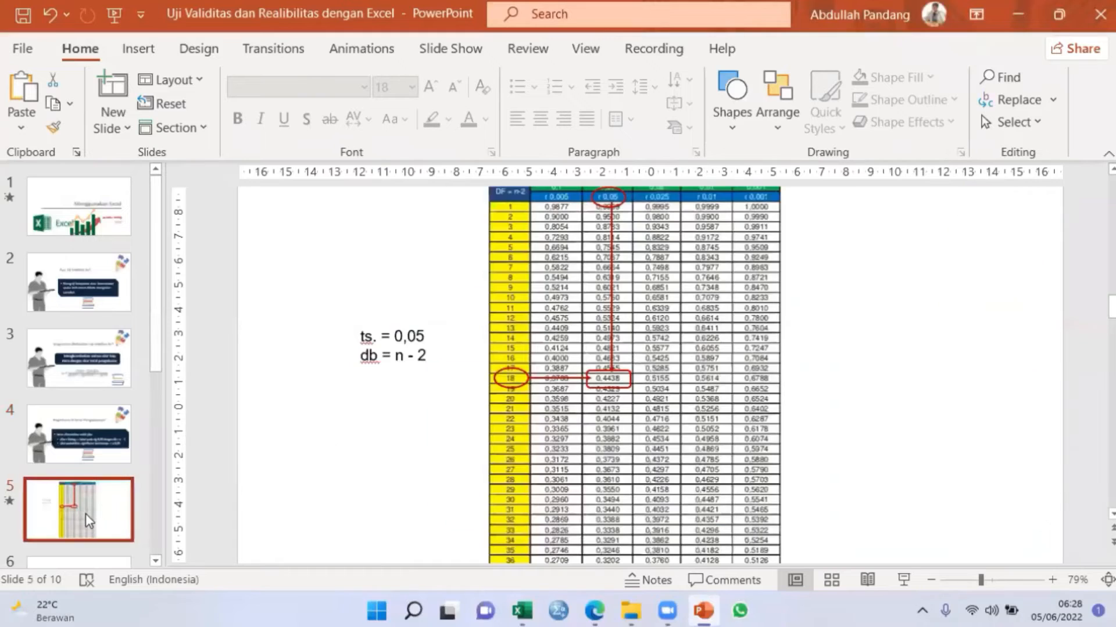
{"action": "left_click", "coordinate": [906, 580]}
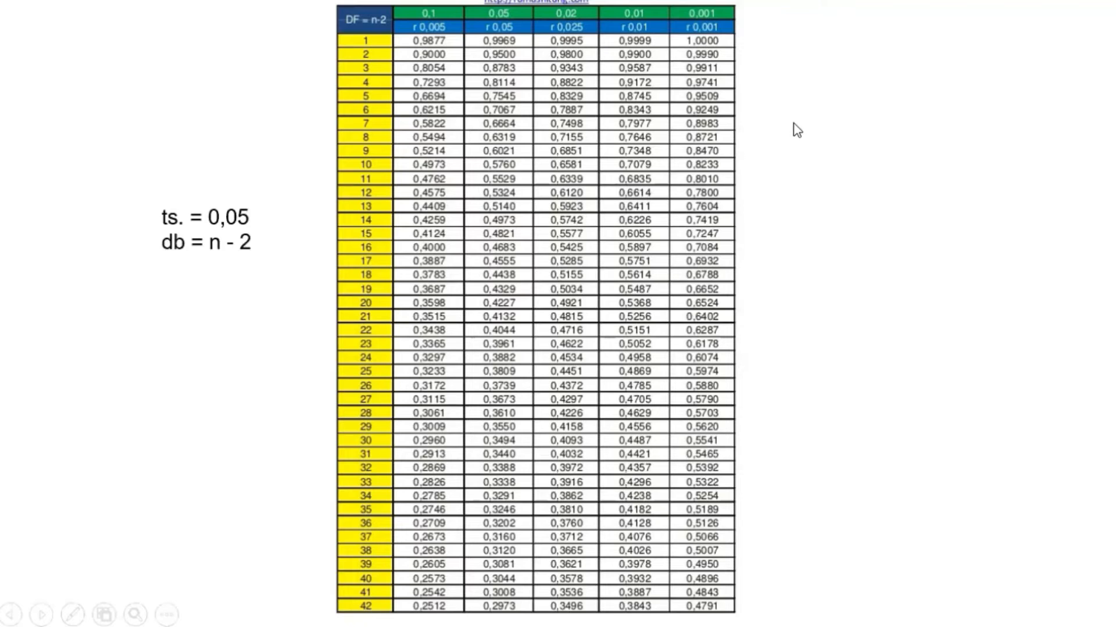
{"action": "right_click", "coordinate": [766, 106]}
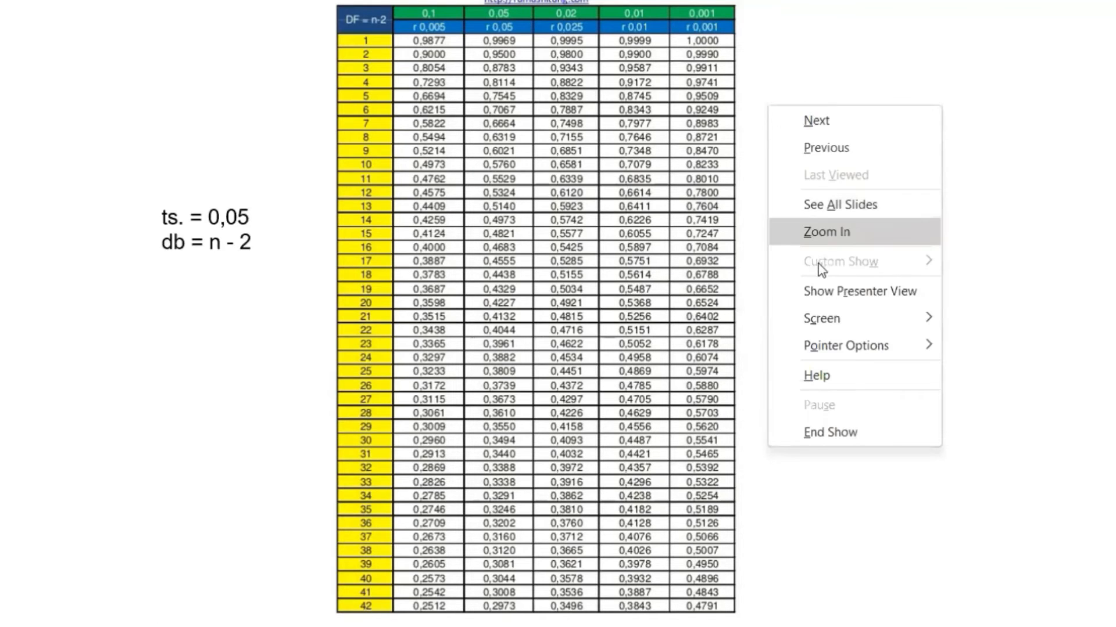
{"action": "left_click", "coordinate": [832, 237]}
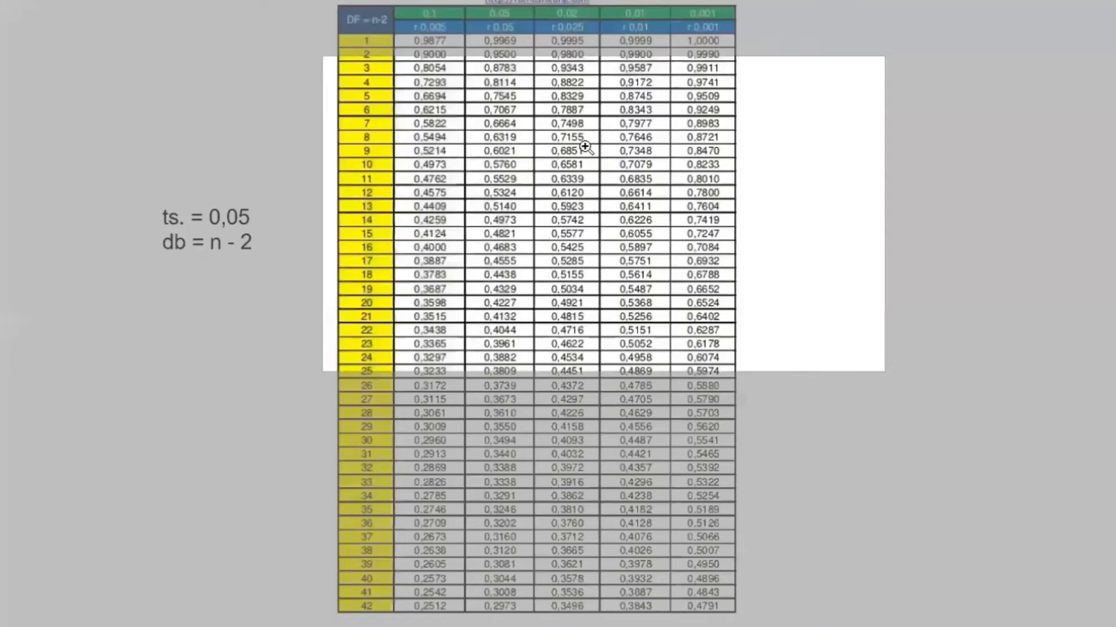
{"action": "left_click", "coordinate": [513, 133]}
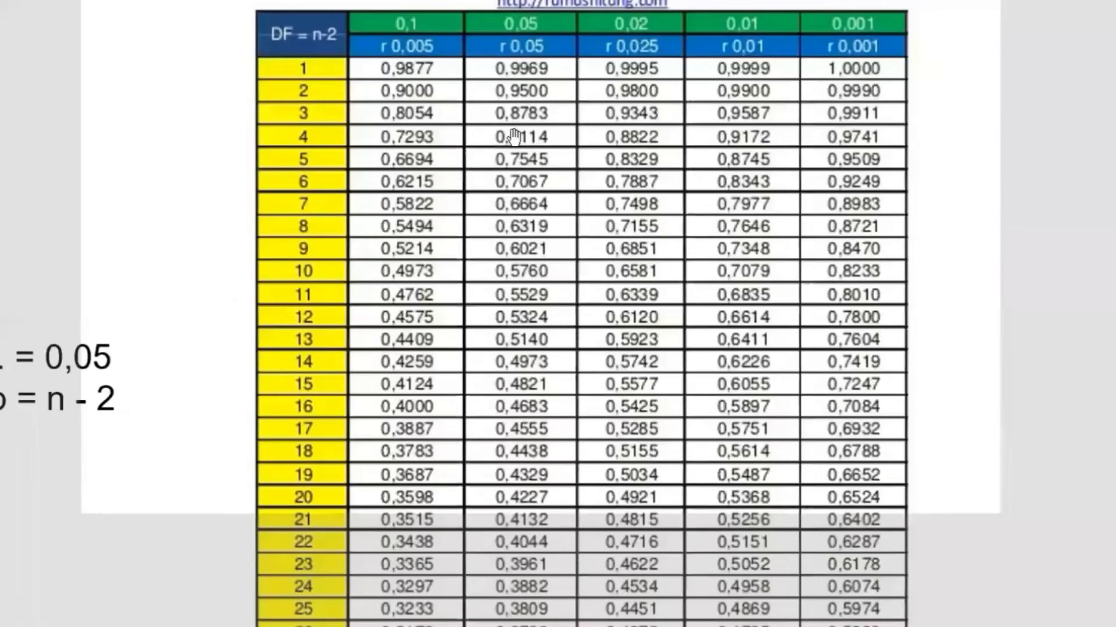